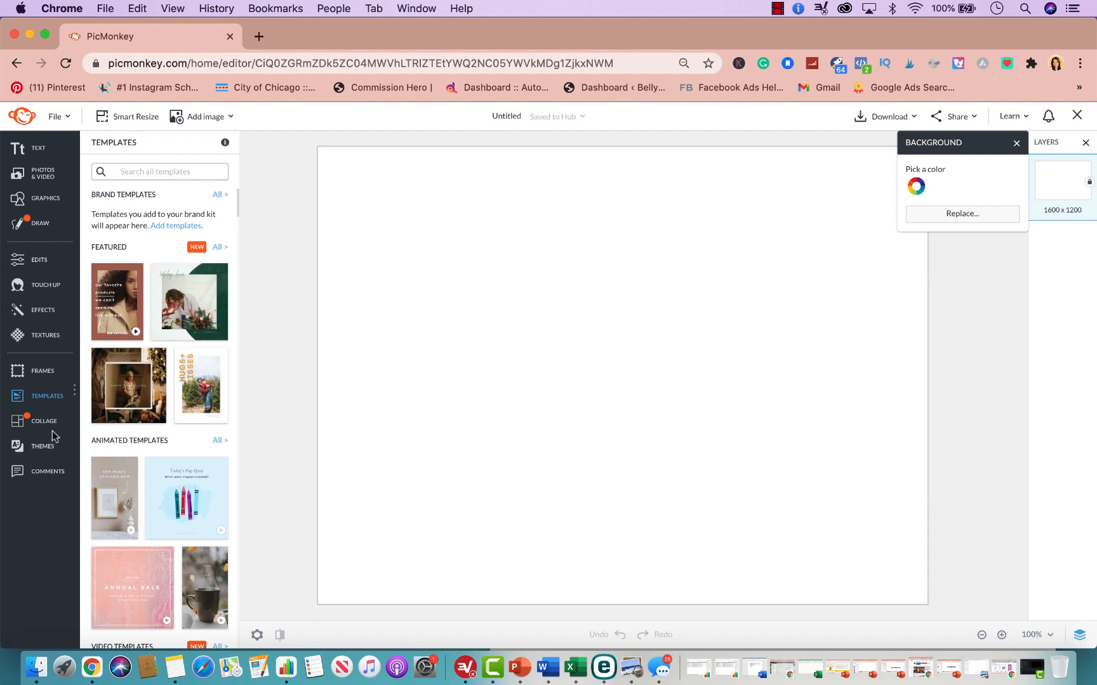
Search the templates for the suggested Etsy Shop Big Banner format
left_click(119, 172)
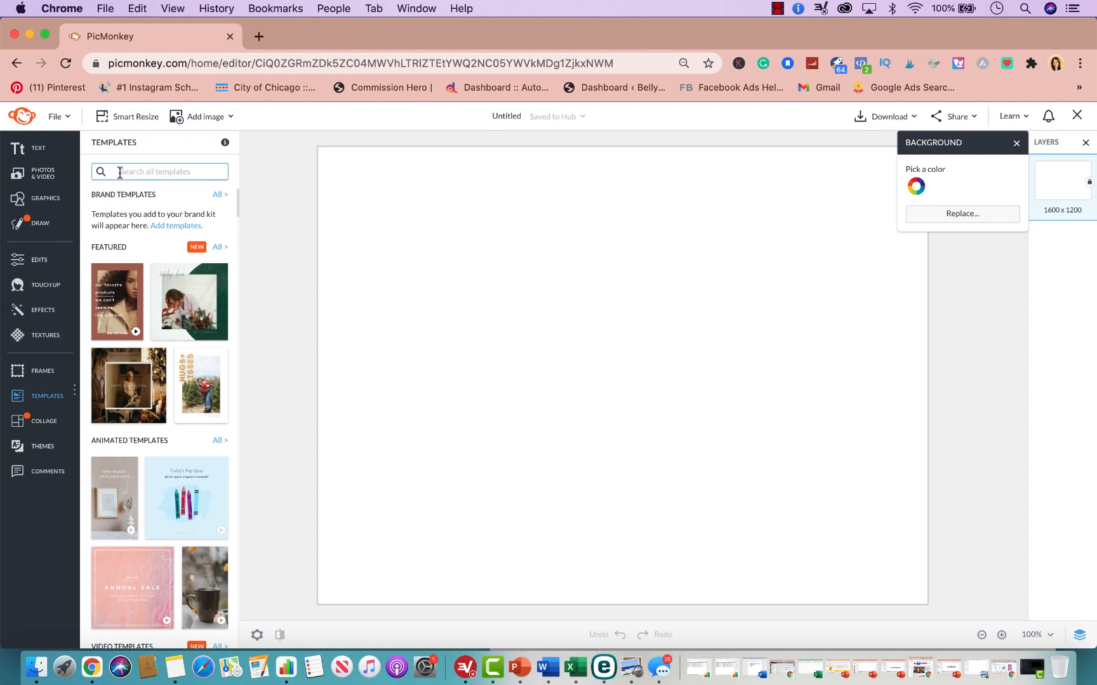
left_click(125, 171)
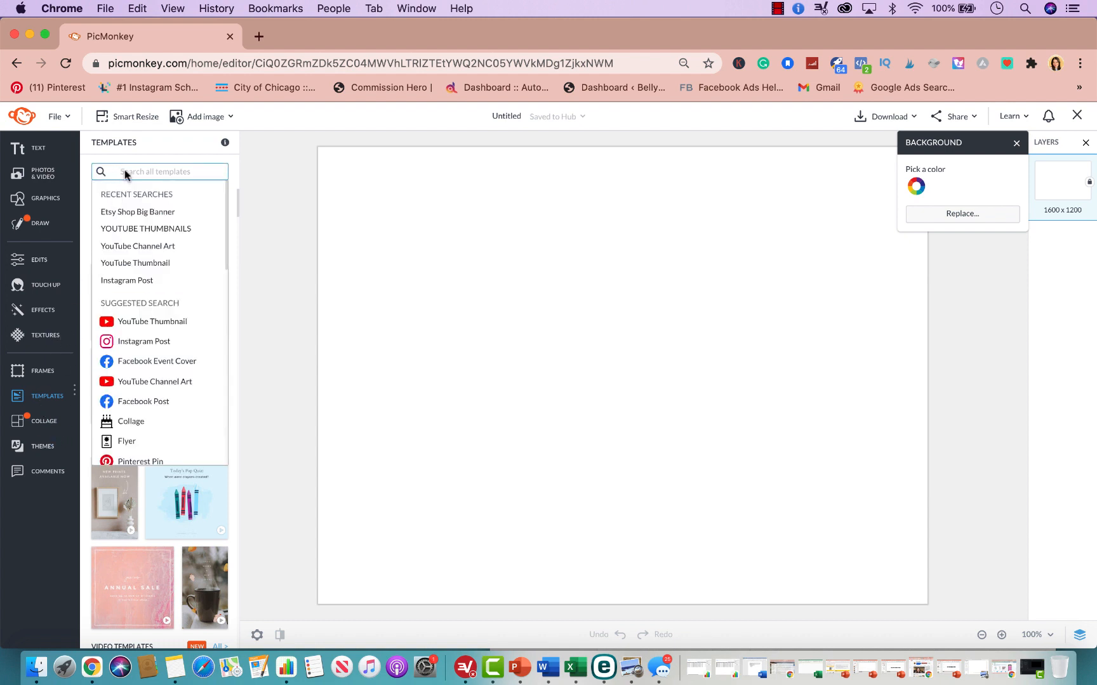
scroll(123, 326, "down", 3)
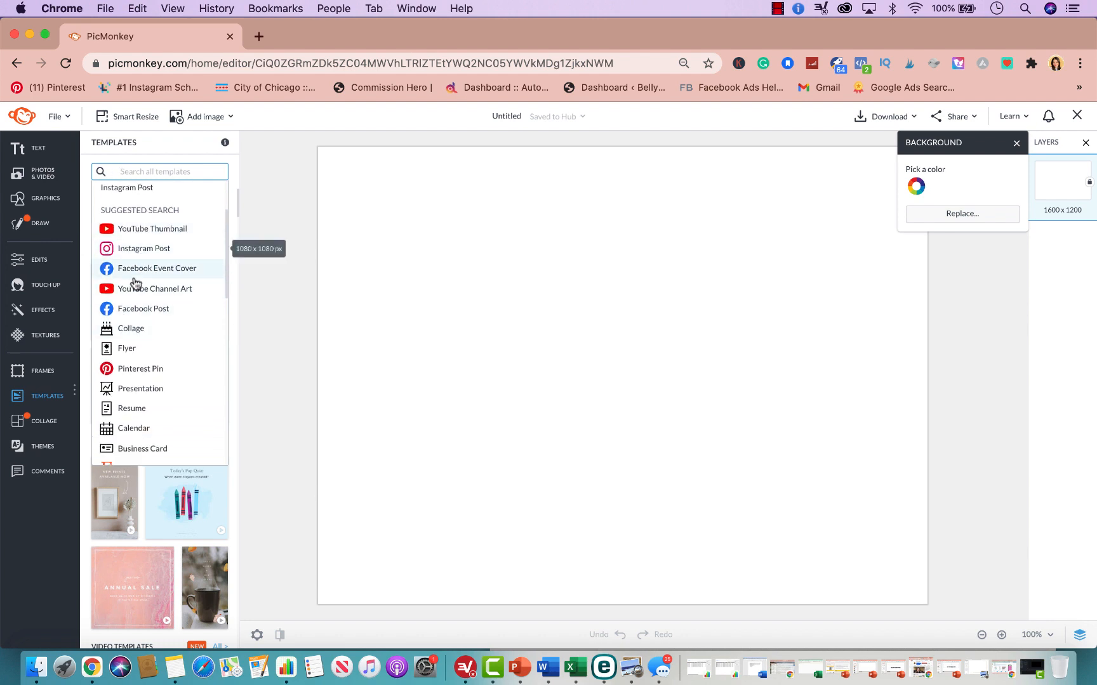
scroll(120, 413, "down", 3)
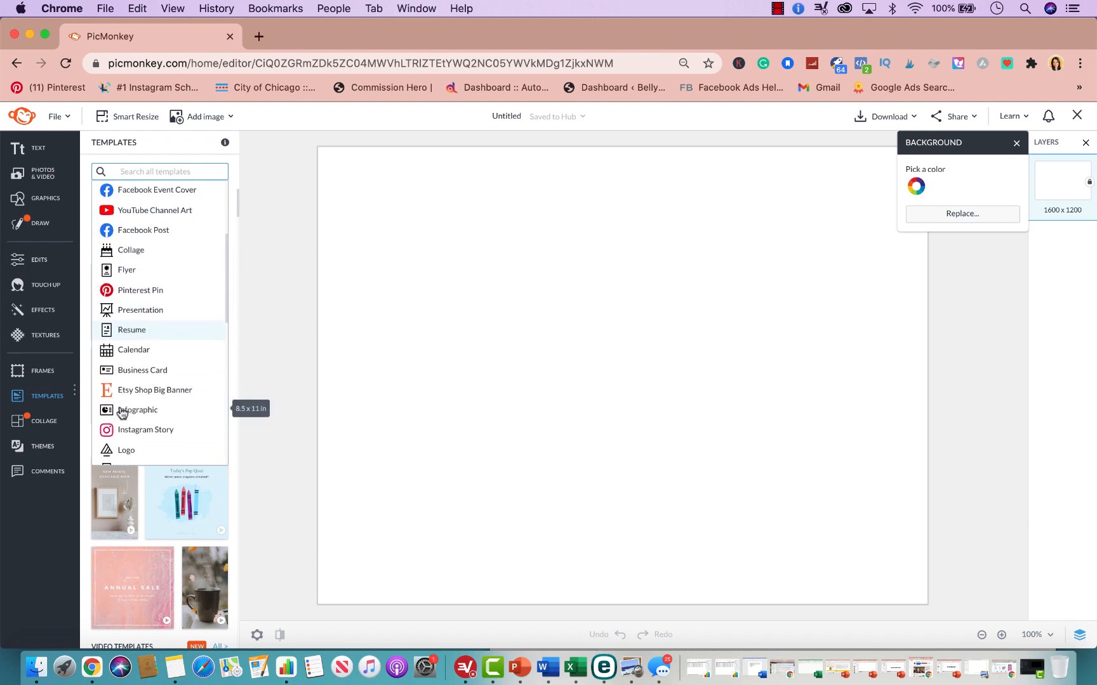
scroll(123, 411, "down", 2)
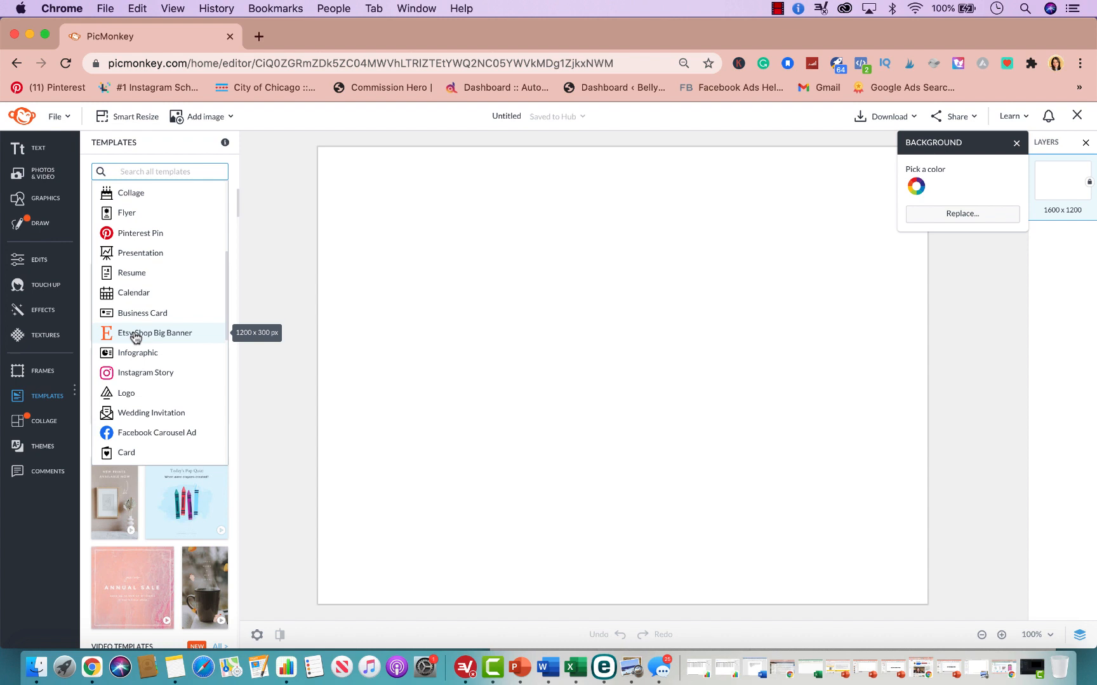
scroll(134, 336, "down", 6)
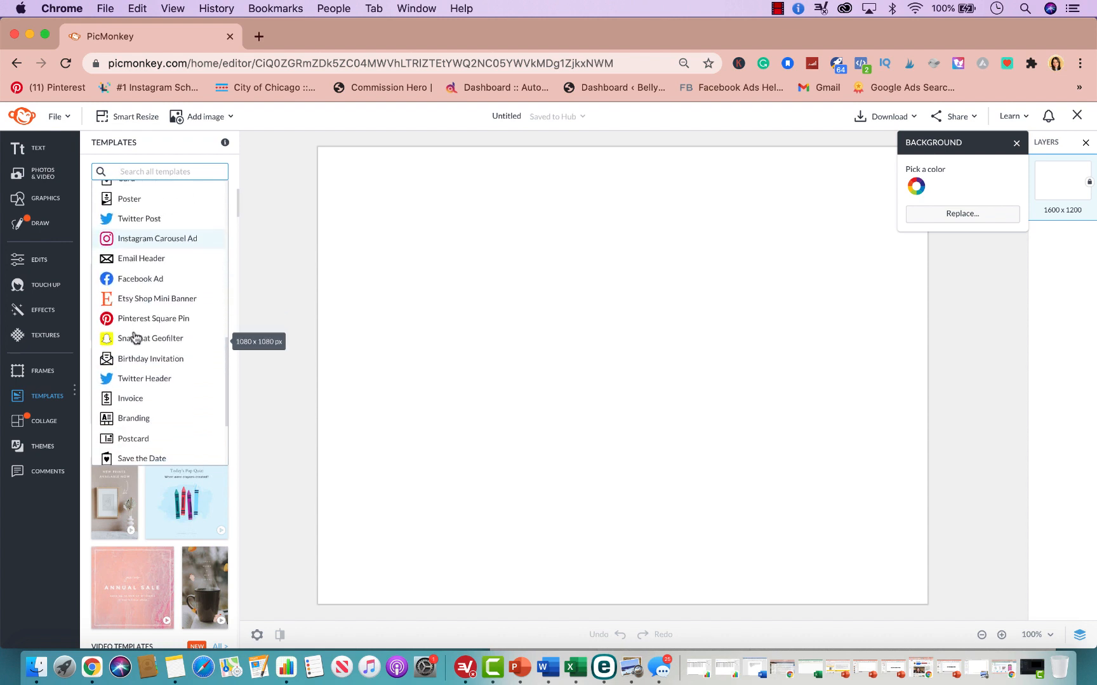
scroll(134, 337, "down", 5)
scroll(134, 337, "up", 8)
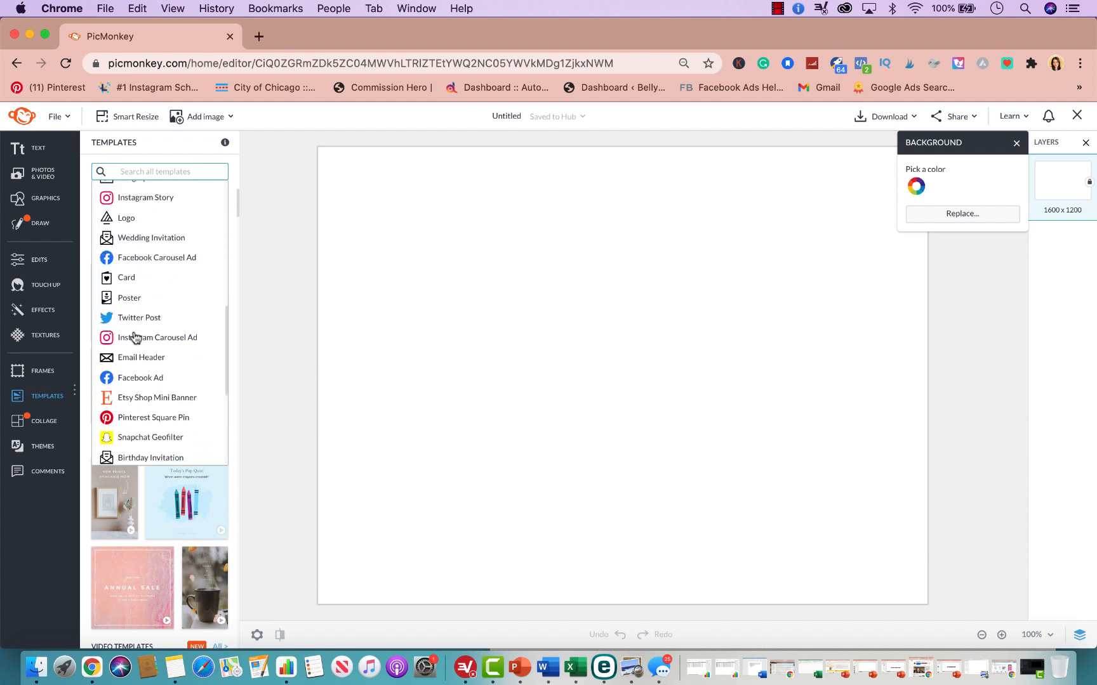
scroll(134, 337, "up", 10)
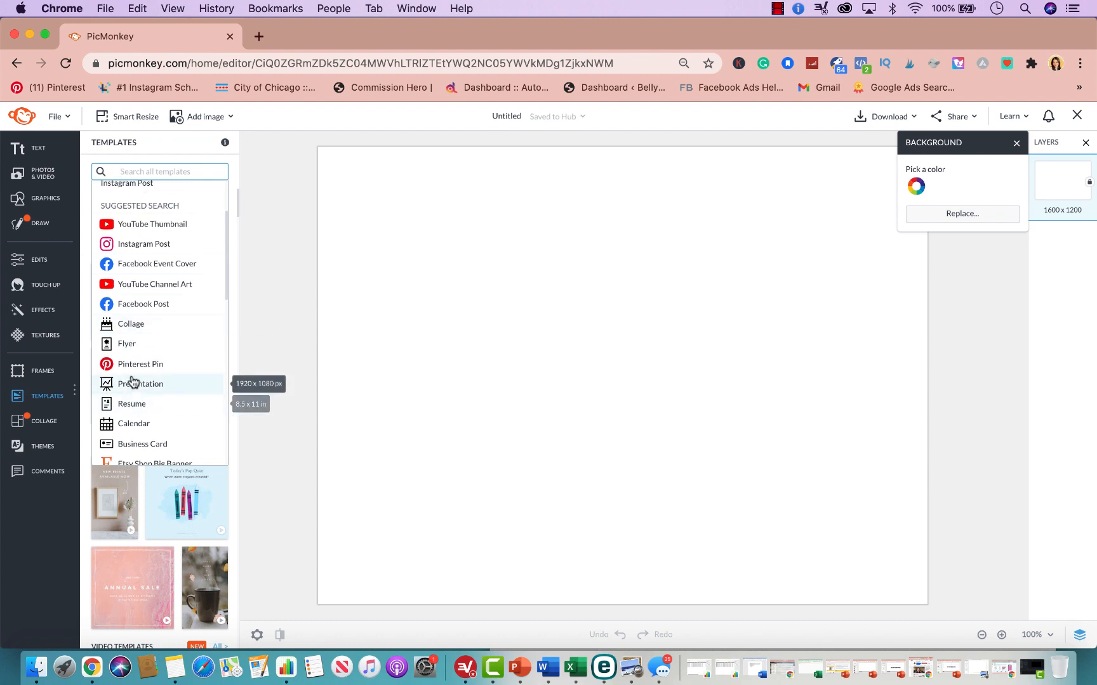
scroll(133, 382, "up", 2)
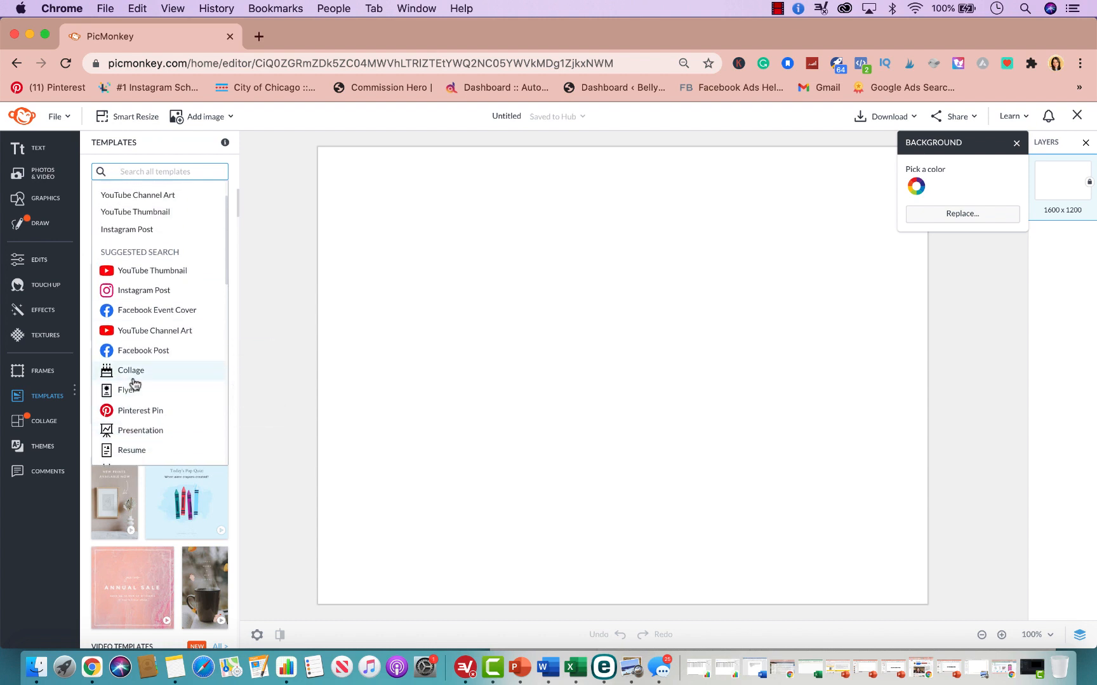
scroll(134, 383, "down", 6)
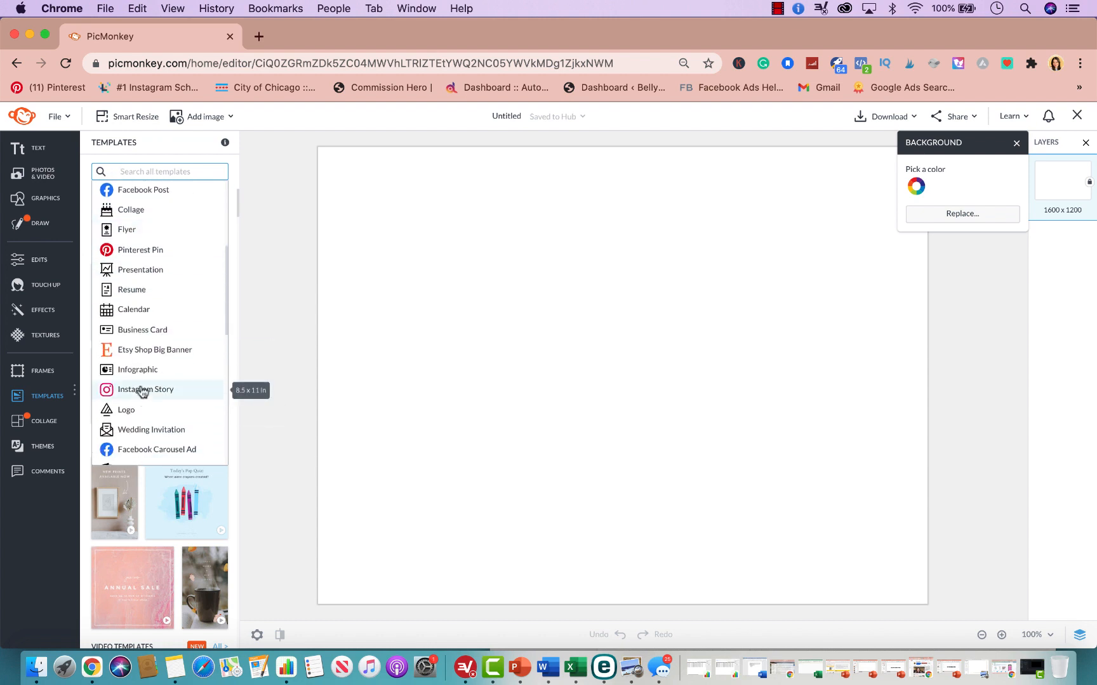
left_click(154, 354)
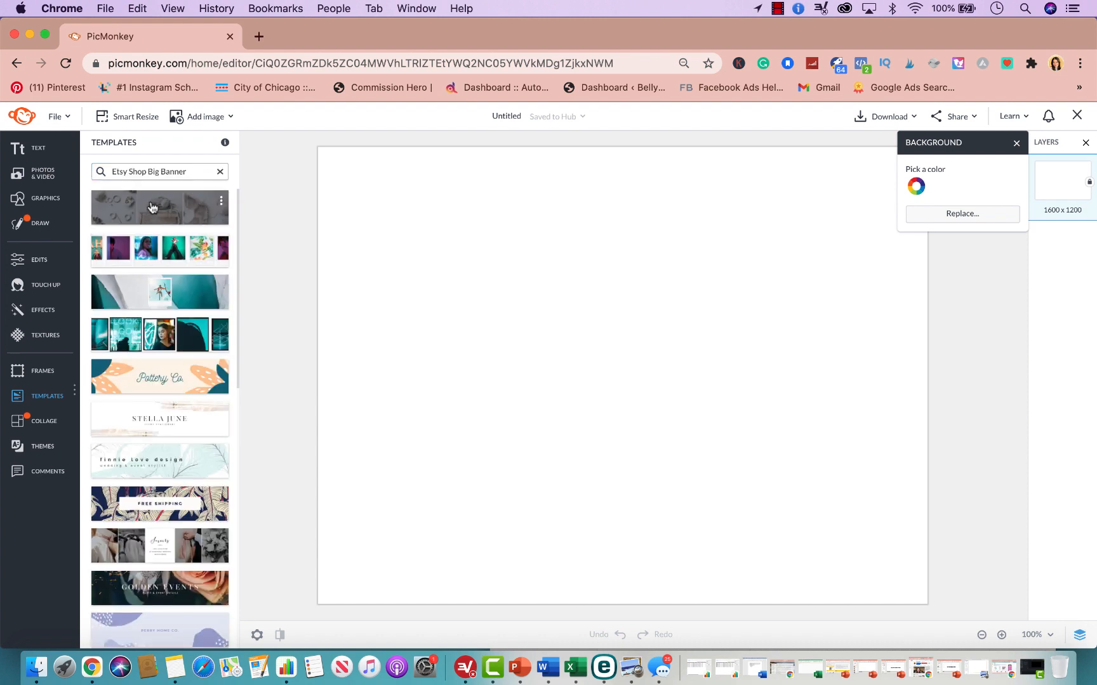
Browse the banner templates and try the three-photo knitting, Pottery Co. and Stella June designs on the canvas
scroll(143, 398, "down", 10)
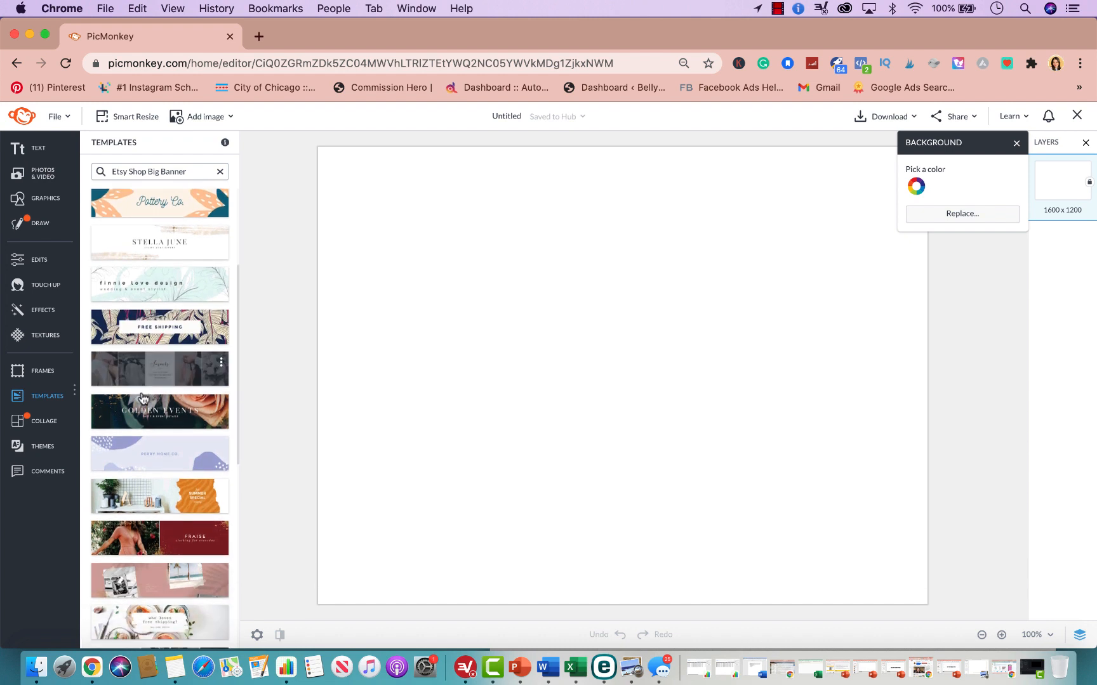
scroll(142, 398, "down", 7)
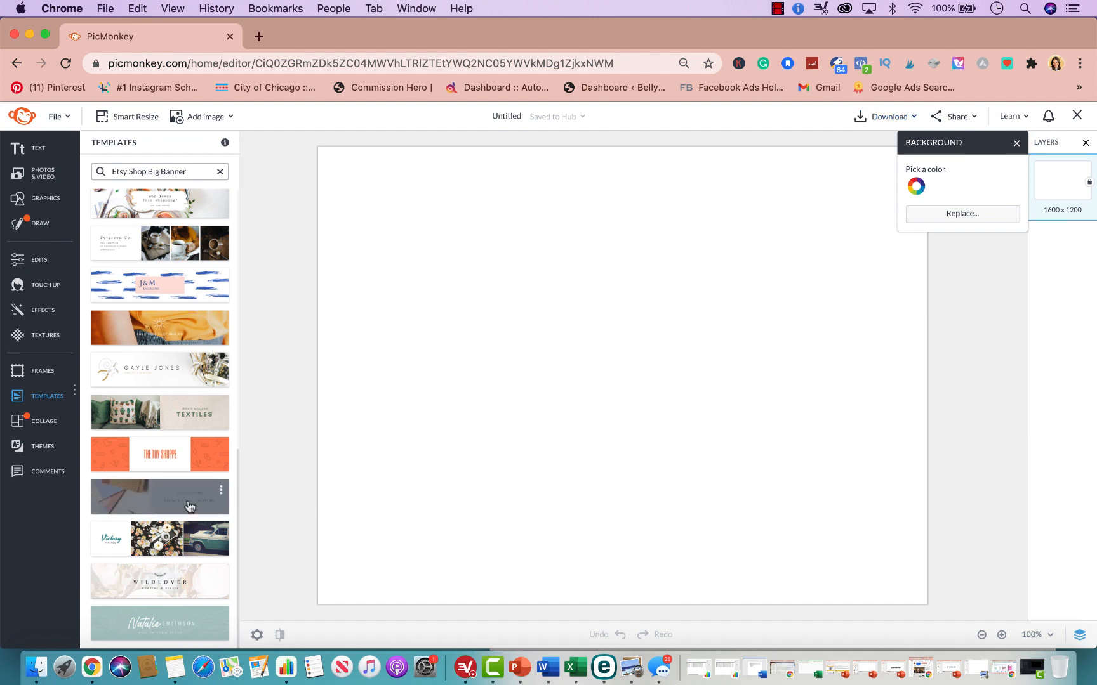
scroll(189, 501, "up", 10)
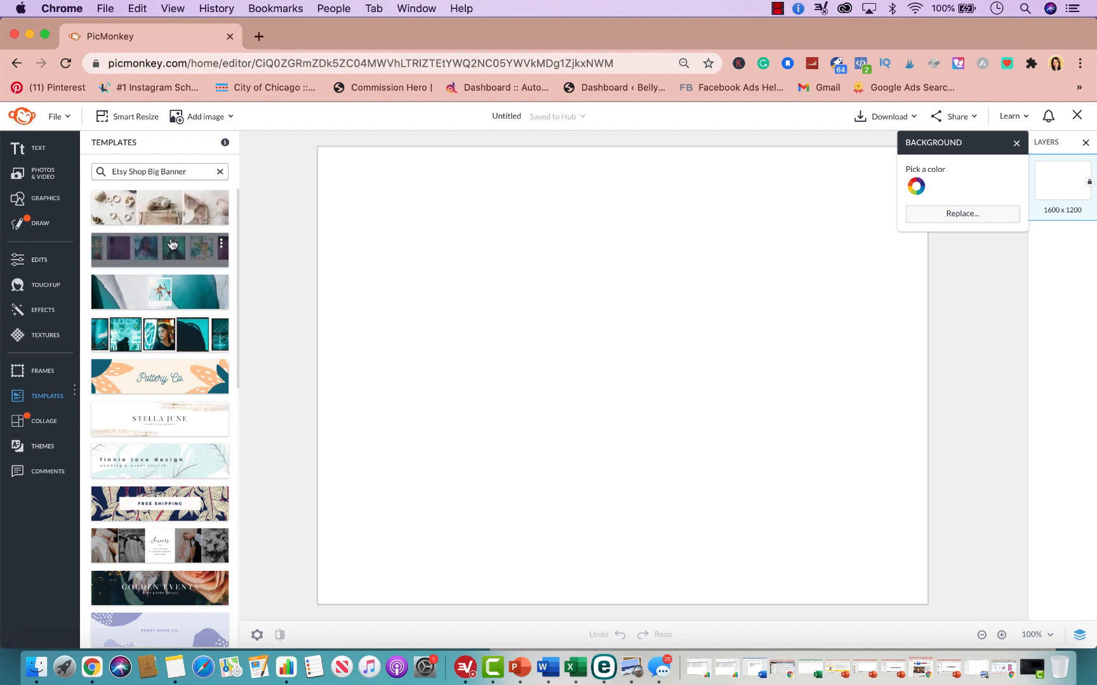
left_click(170, 209)
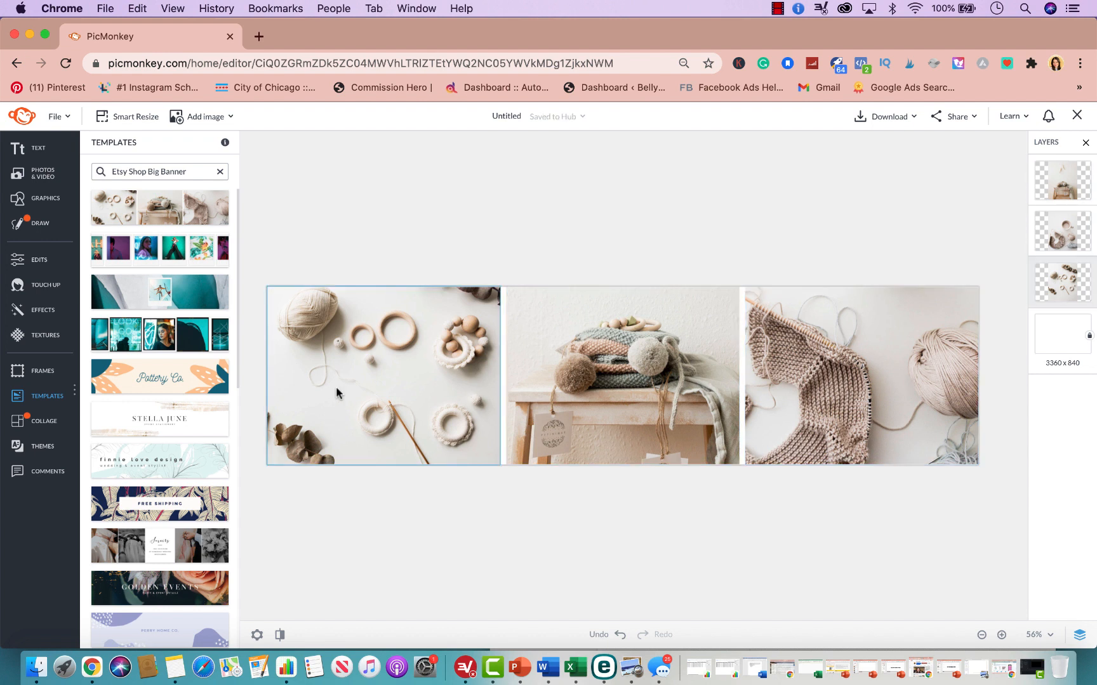
left_click(168, 378)
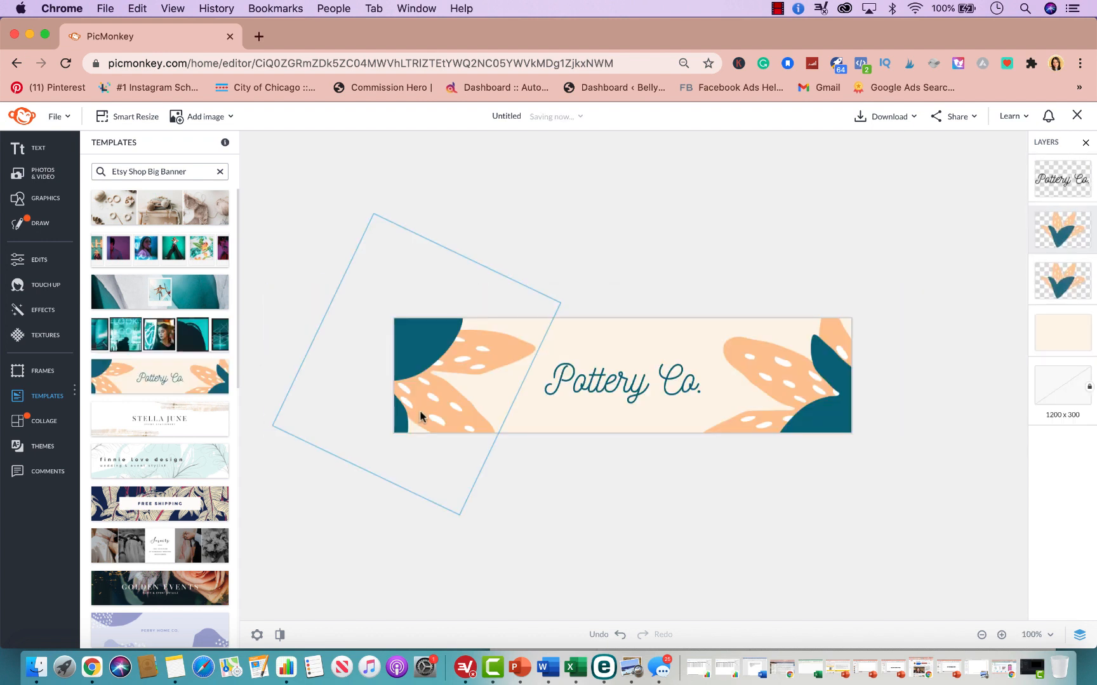
left_click(172, 421)
Apply the lavender Perry Home Co. banner template to the canvas
scroll(171, 463, "down", 5)
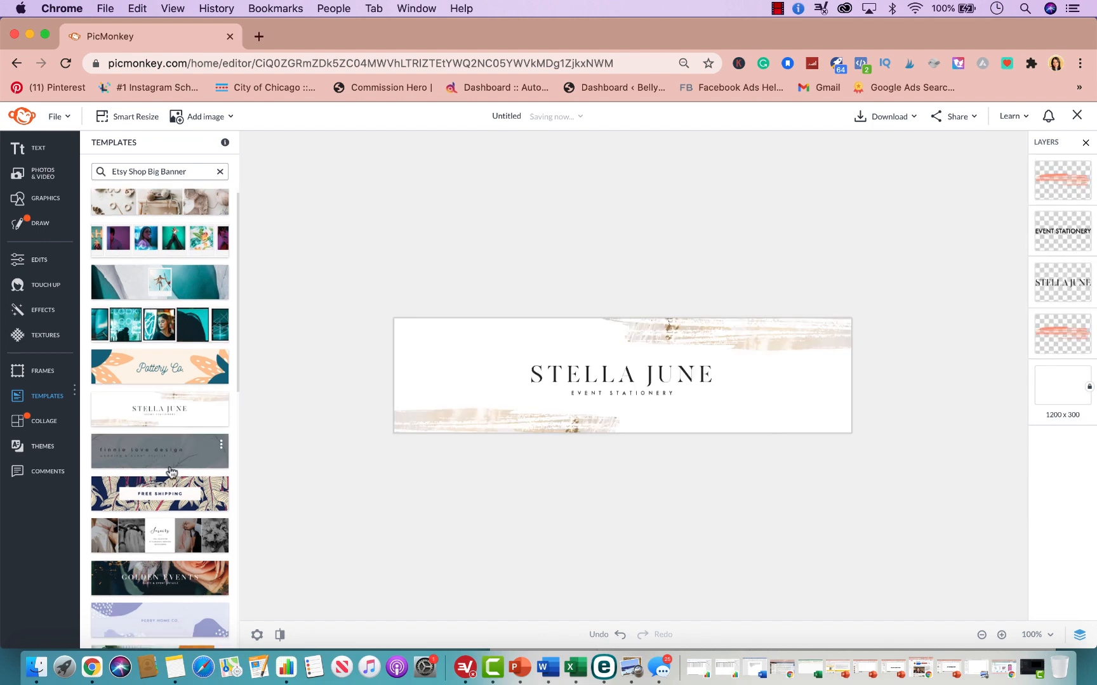
left_click(166, 410)
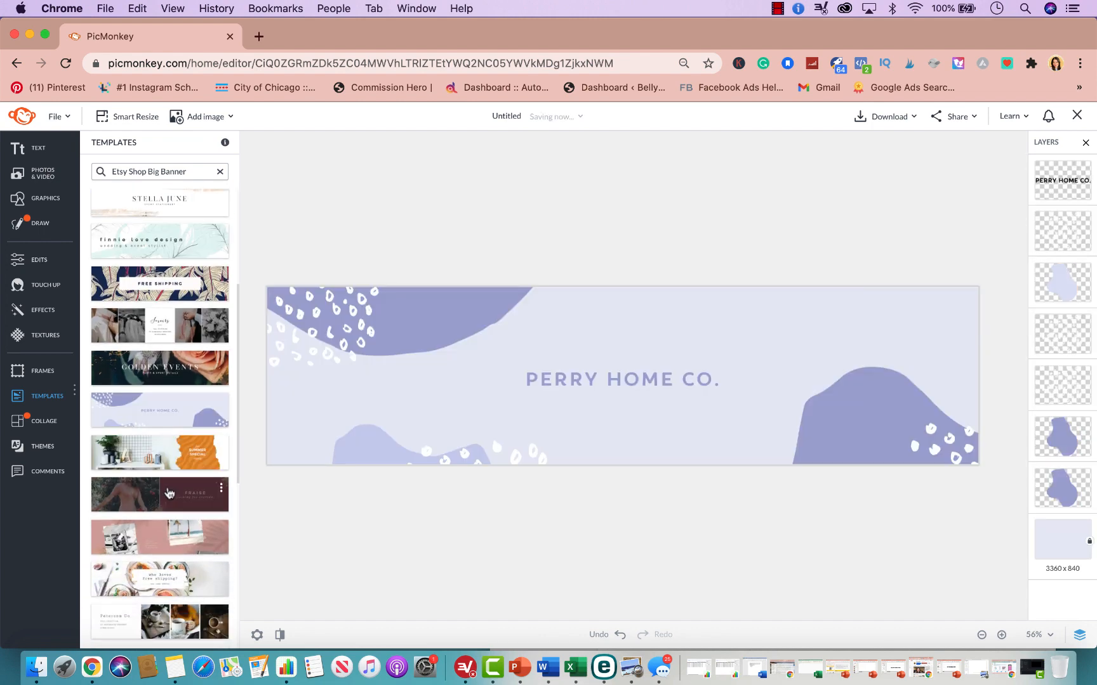
scroll(169, 493, "down", 3)
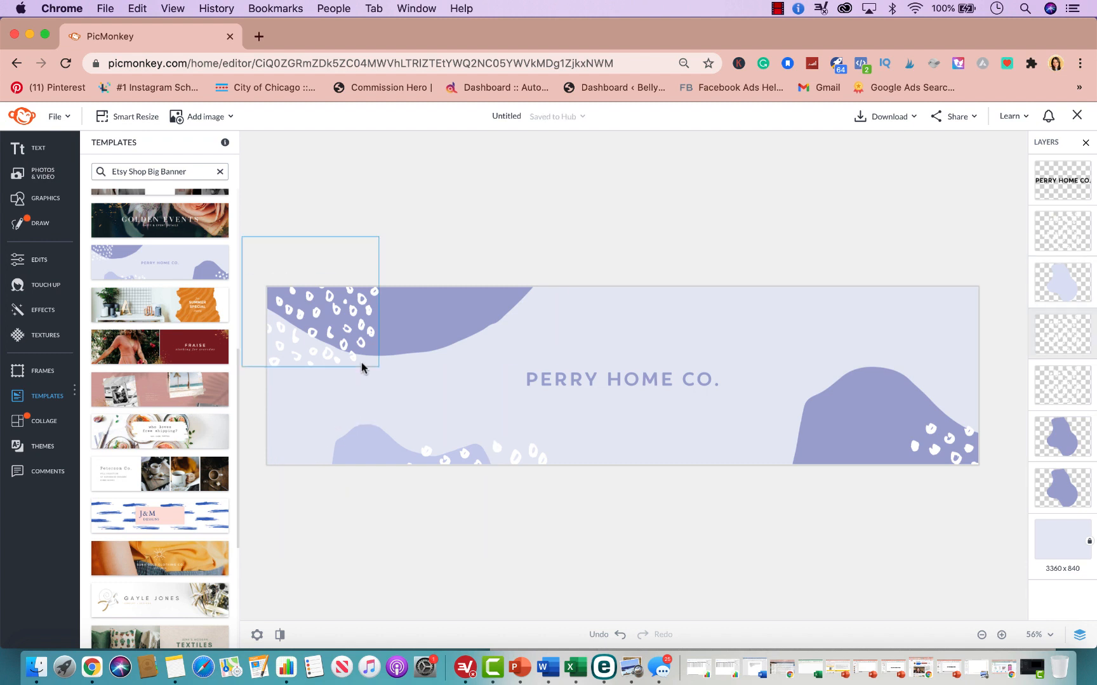
Recolor the large purple shape in the banner's upper-left corner to the recently used salmon #ffa997
left_click(485, 320)
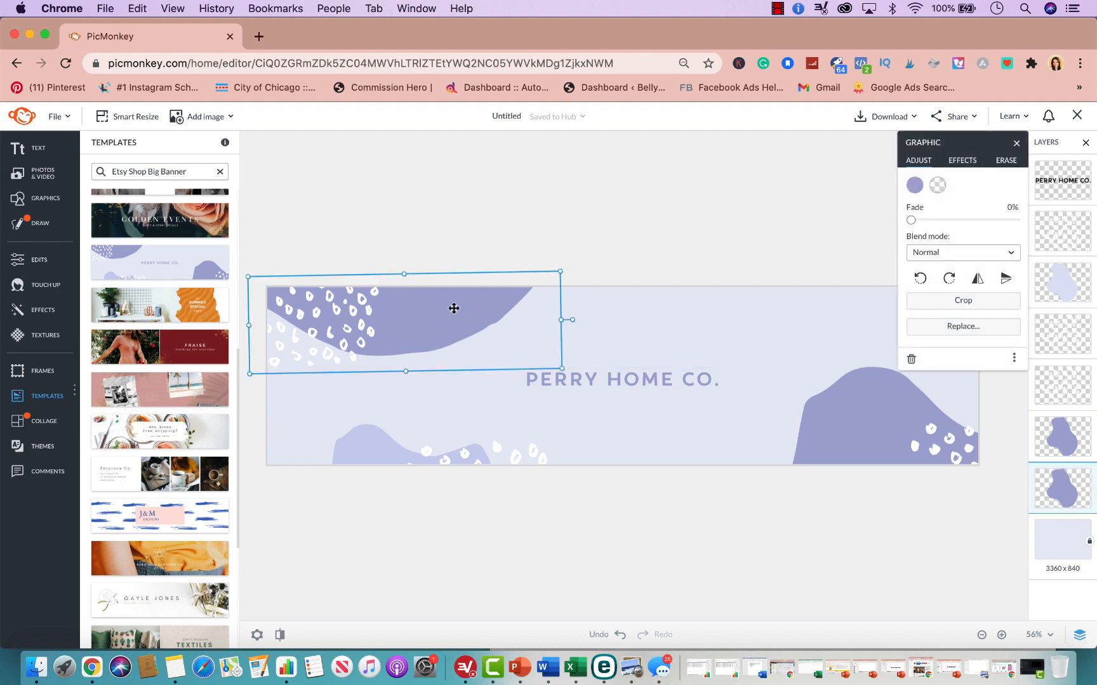
left_click(916, 185)
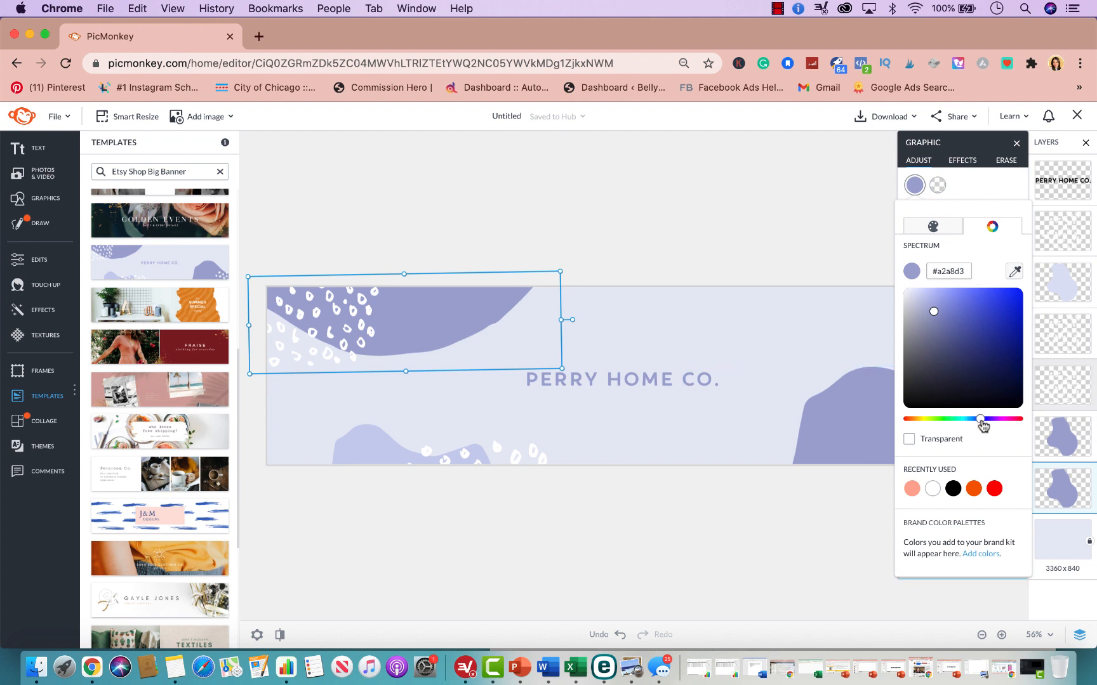
mouse_move(982, 424)
left_mouse_down()
mouse_move(951, 421)
mouse_move(1021, 415)
mouse_move(997, 420)
left_mouse_up()
left_click(911, 488)
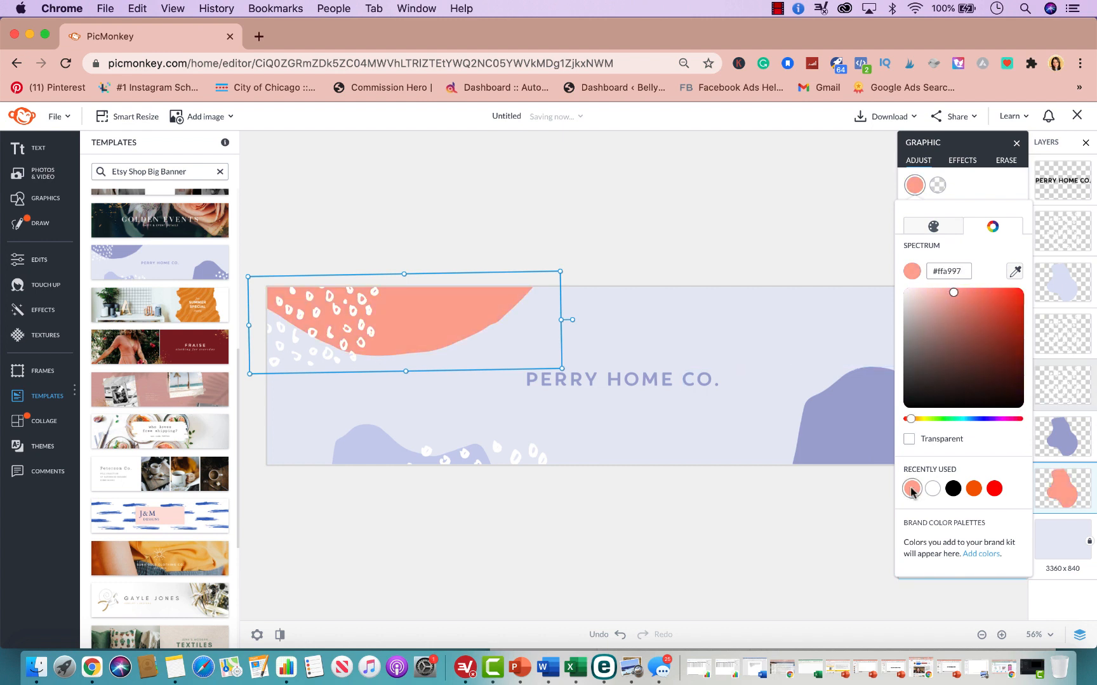
left_click(653, 207)
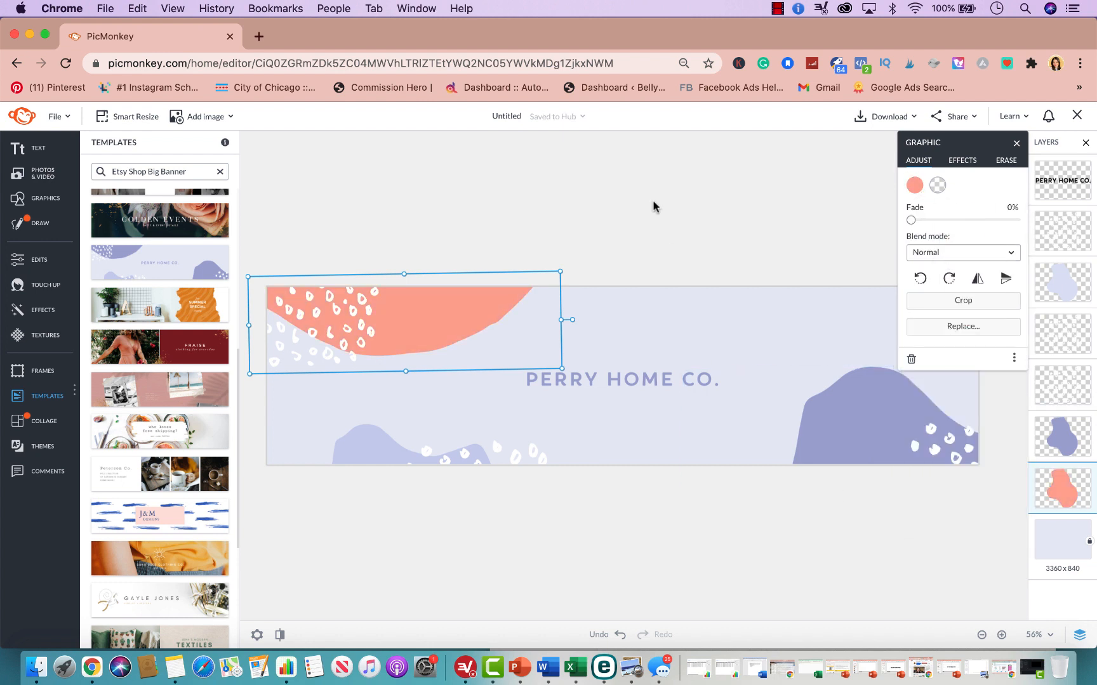
Replace the "PERRY HOME CO." text with the shop owner's first name followed by "MARKETING TOOLS"
left_click(617, 379)
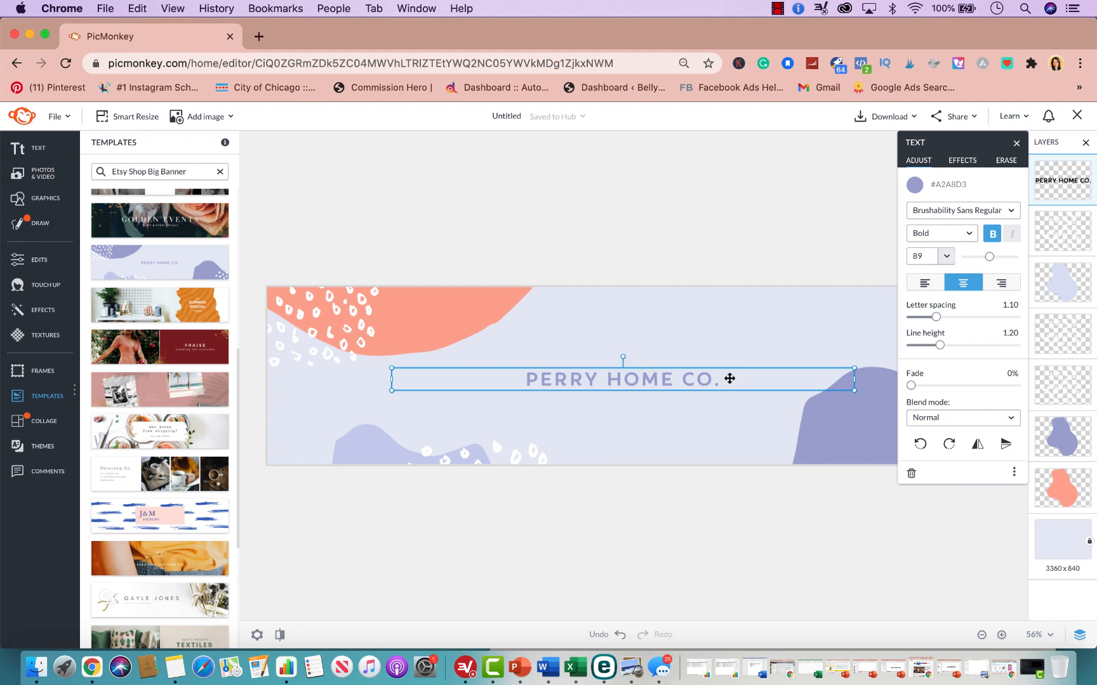
double_click(727, 379)
key("BackSpace")
key("BackSpace")
key("BackSpace")
key("BackSpace")
key("BackSpace")
key("BackSpace")
key("BackSpace")
key("BackSpace")
key("BackSpace")
key("BackSpace")
key("BackSpace")
key("BackSpace")
key("BackSpace")
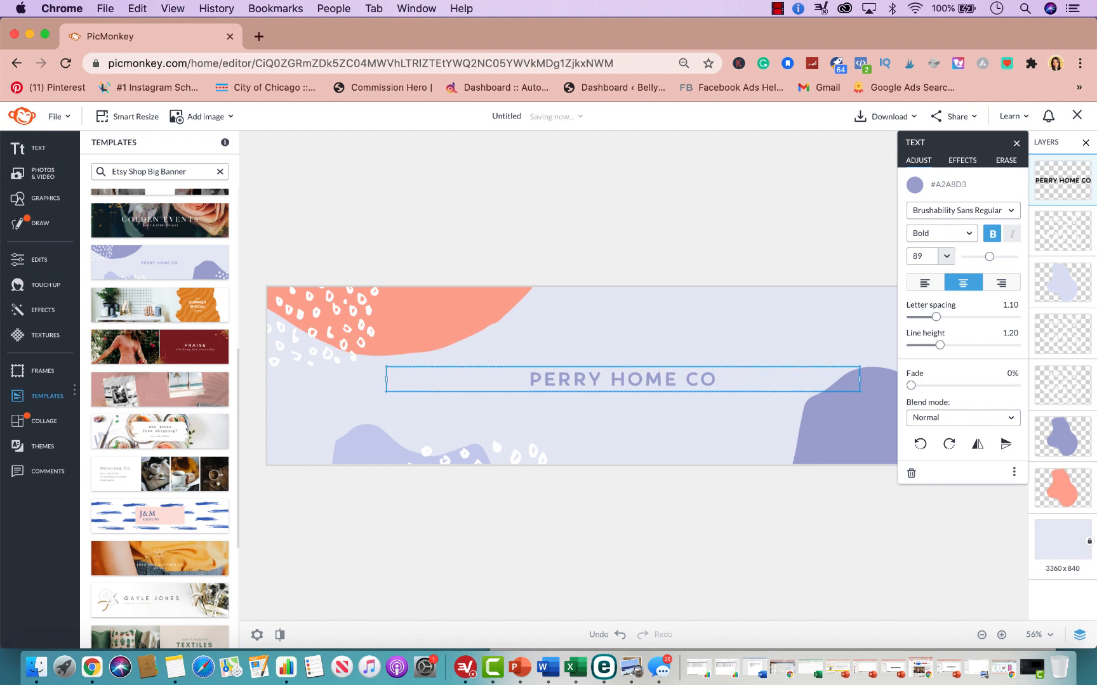
key("BackSpace")
type("NNC")
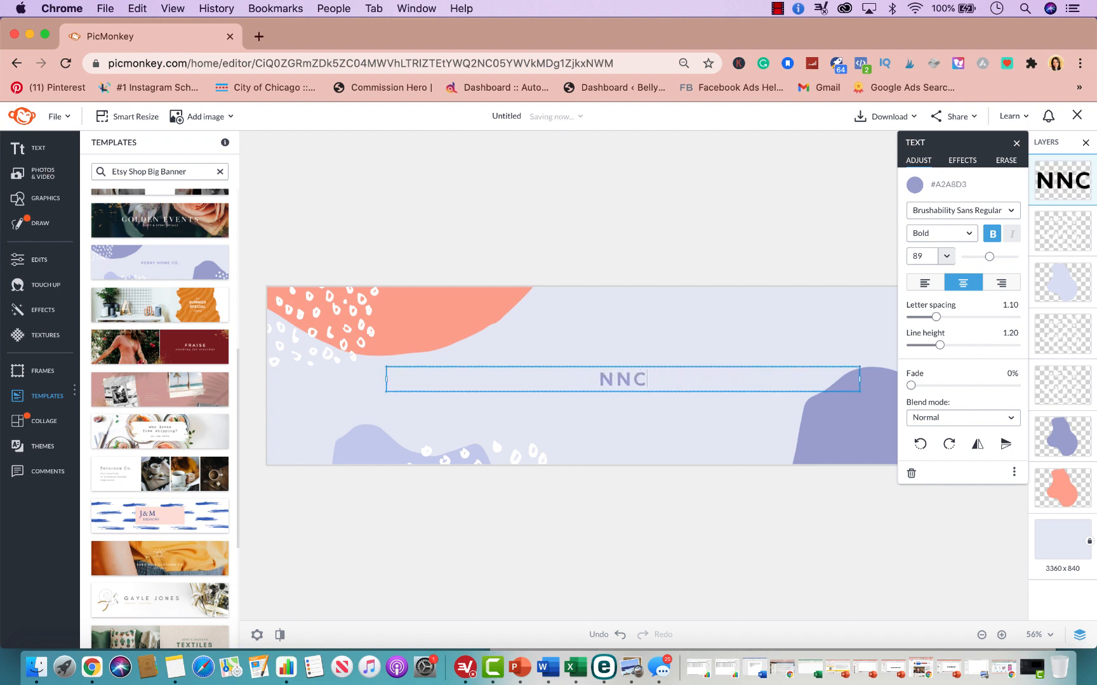
key("BackSpace")
key("BackSpace")
key("BackSpace")
type("ACN")
key("BackSpace")
key("BackSpace")
key("BackSpace")
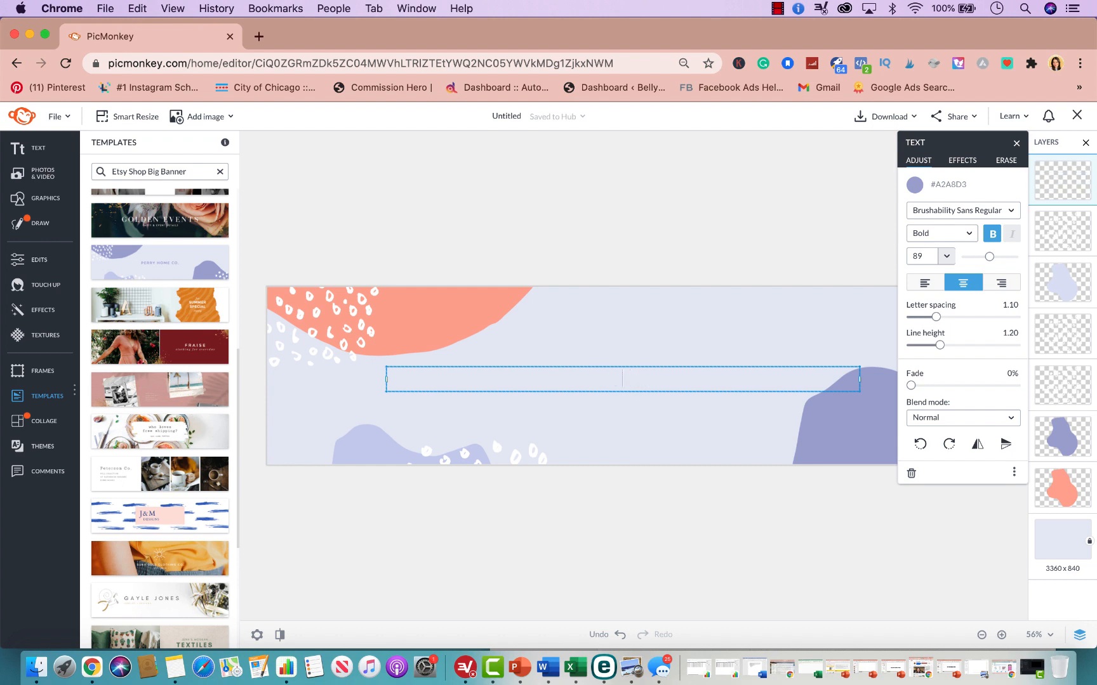
type("NANCY MARKE")
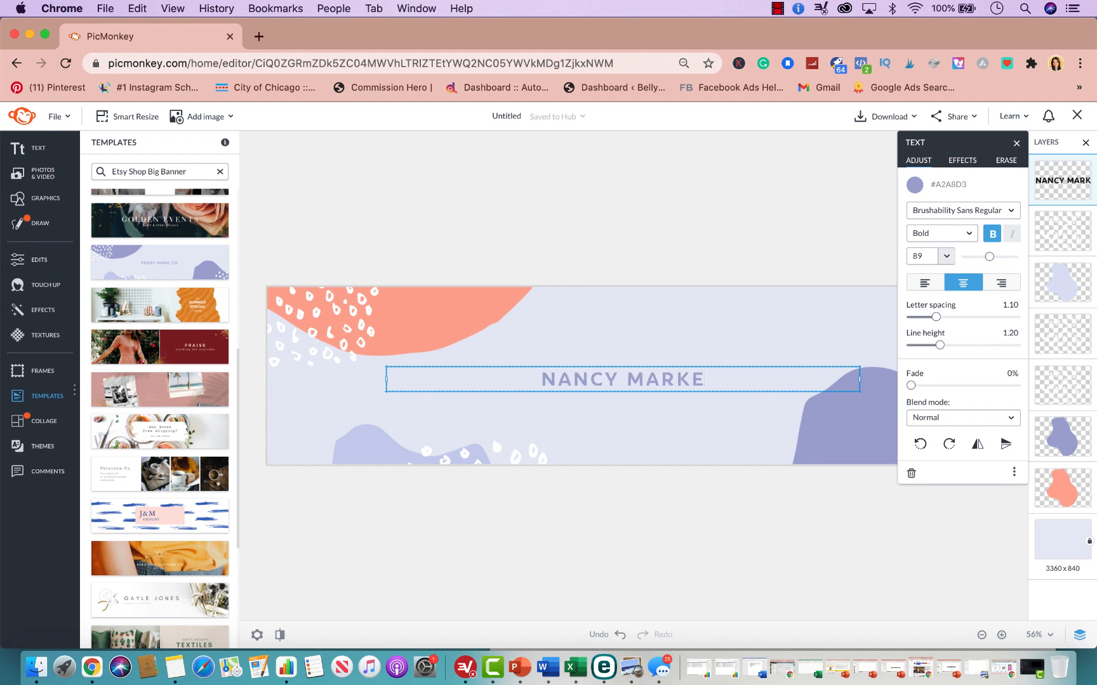
type("TING TOOLS")
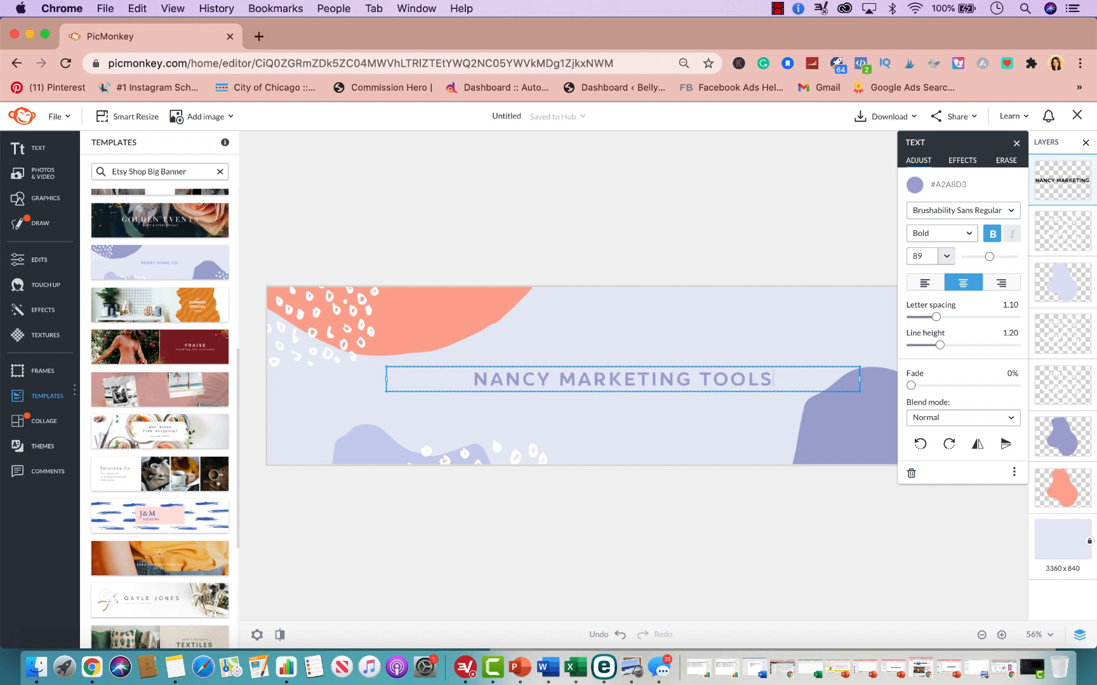
key("Escape")
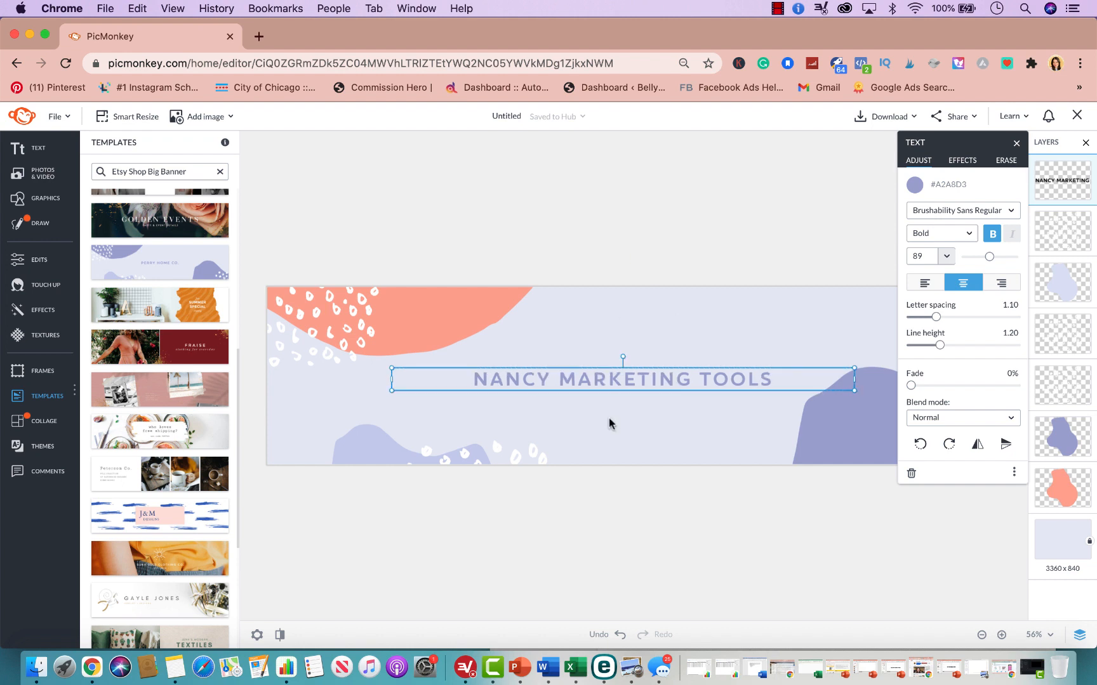
Change the banner title's color to black, #000000
left_click(914, 184)
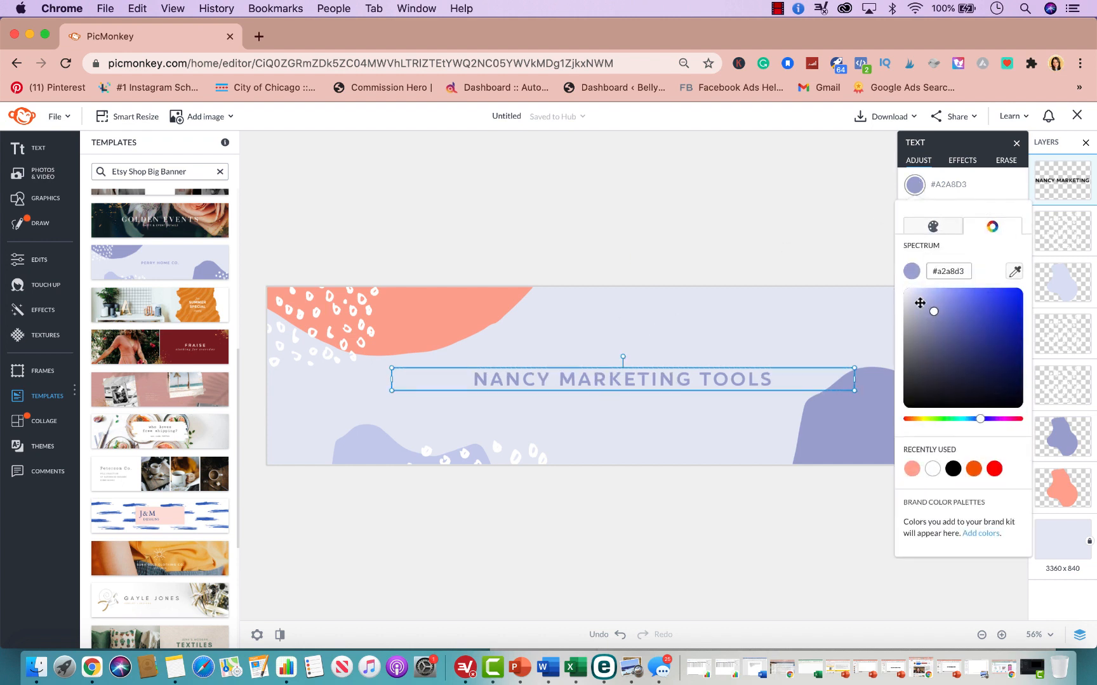
left_click(953, 468)
left_click(773, 232)
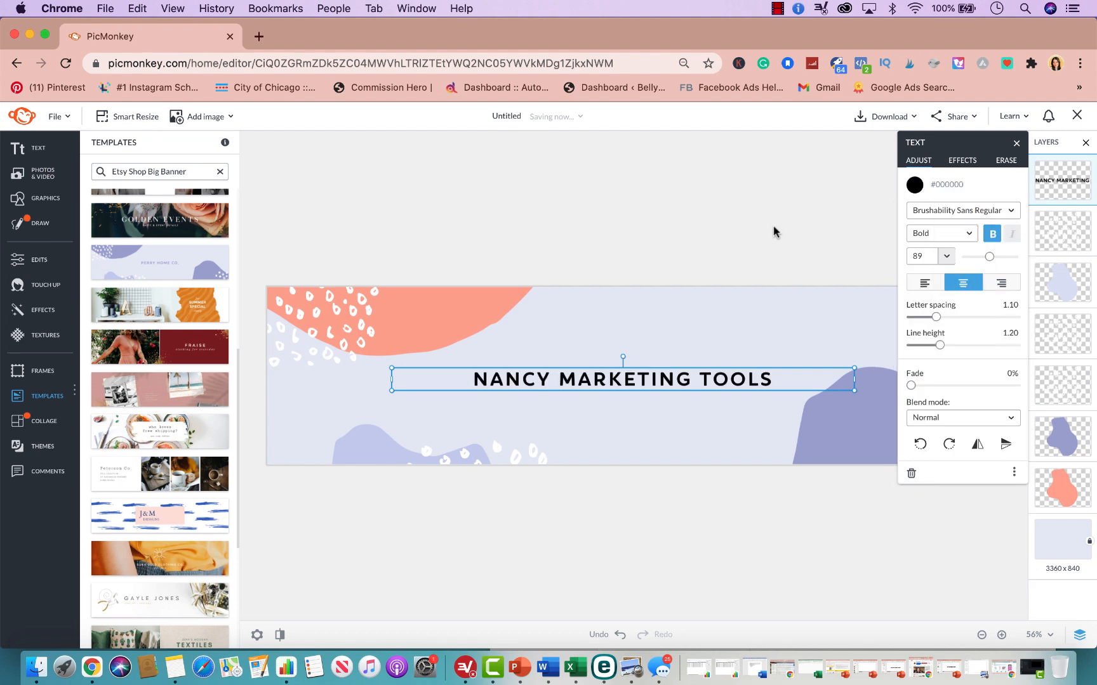
Apply the "who loves free shipping?" food-photo banner template to the canvas
scroll(209, 406, "down", 2)
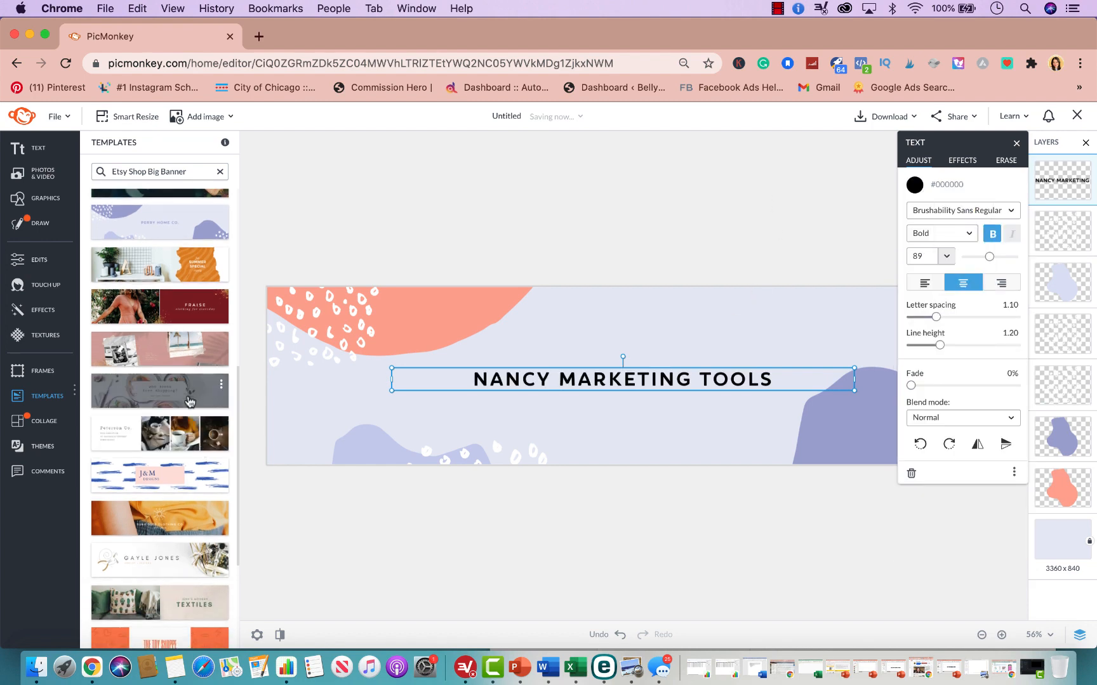
left_click(191, 398)
left_click(531, 402)
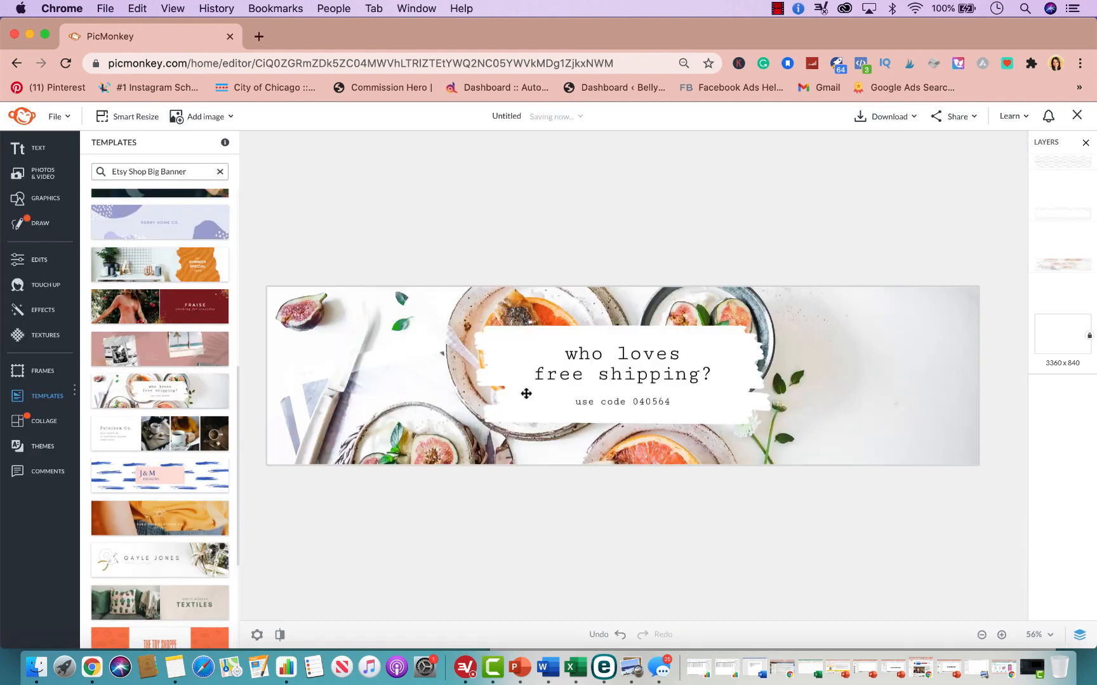
scroll(156, 457, "down", 5)
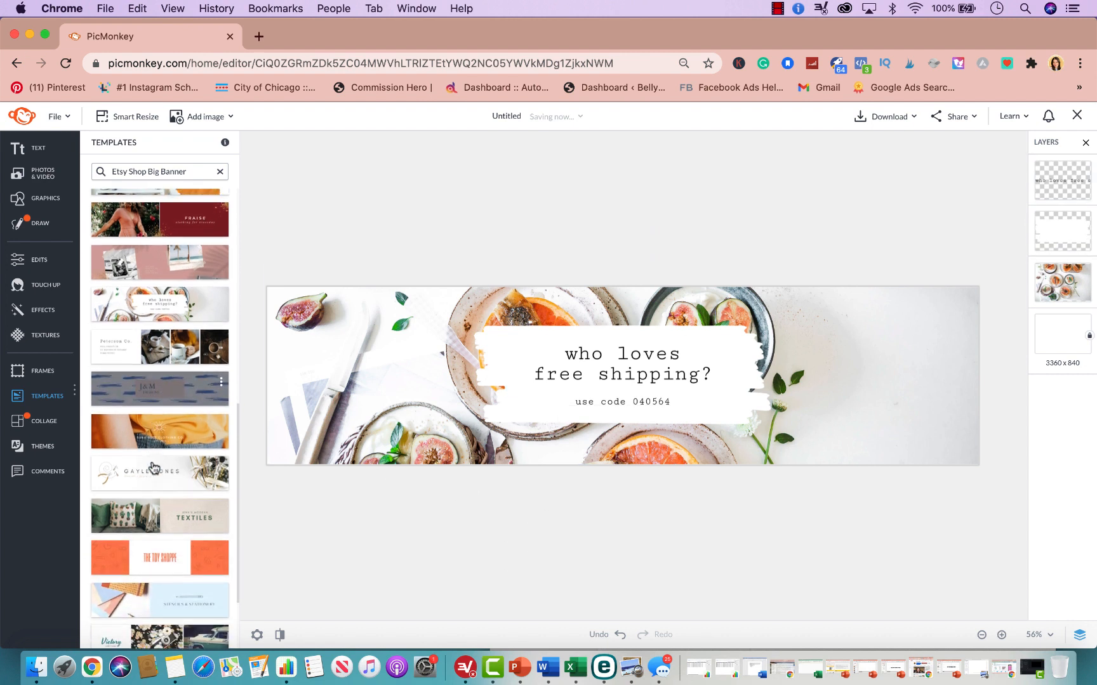
Try out several Etsy Shop Big Banner templates, including "STENCILS & STATIONERY", "WILDLOVER" and the teal "WALL PRINTS & DECOR" design
left_click(154, 465)
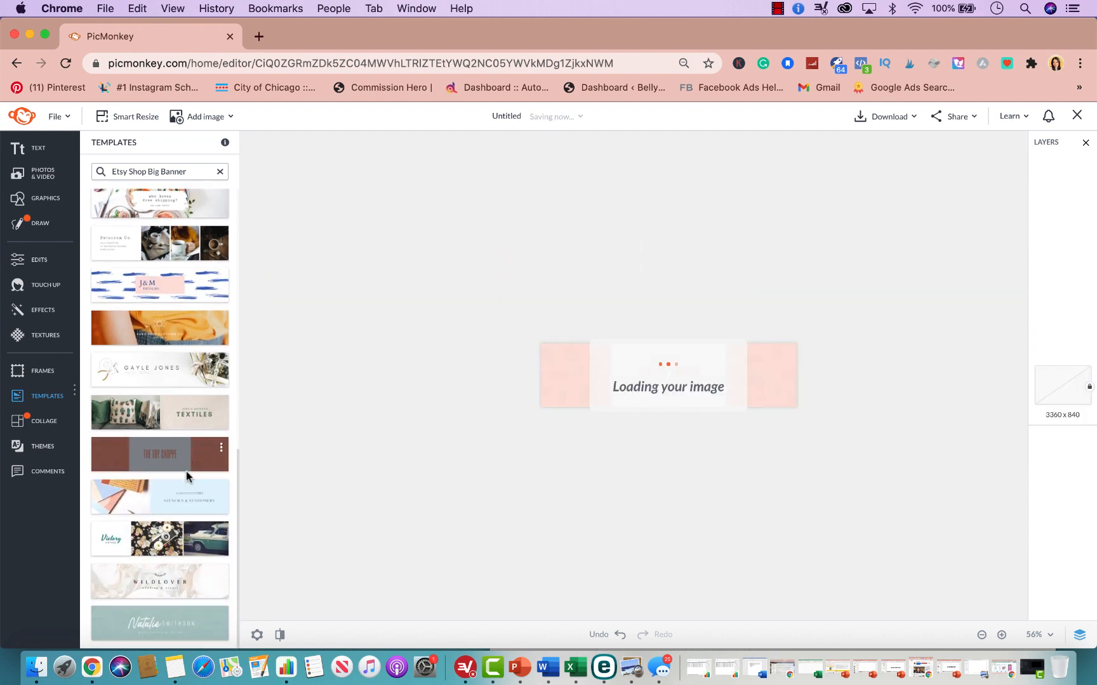
left_click(179, 492)
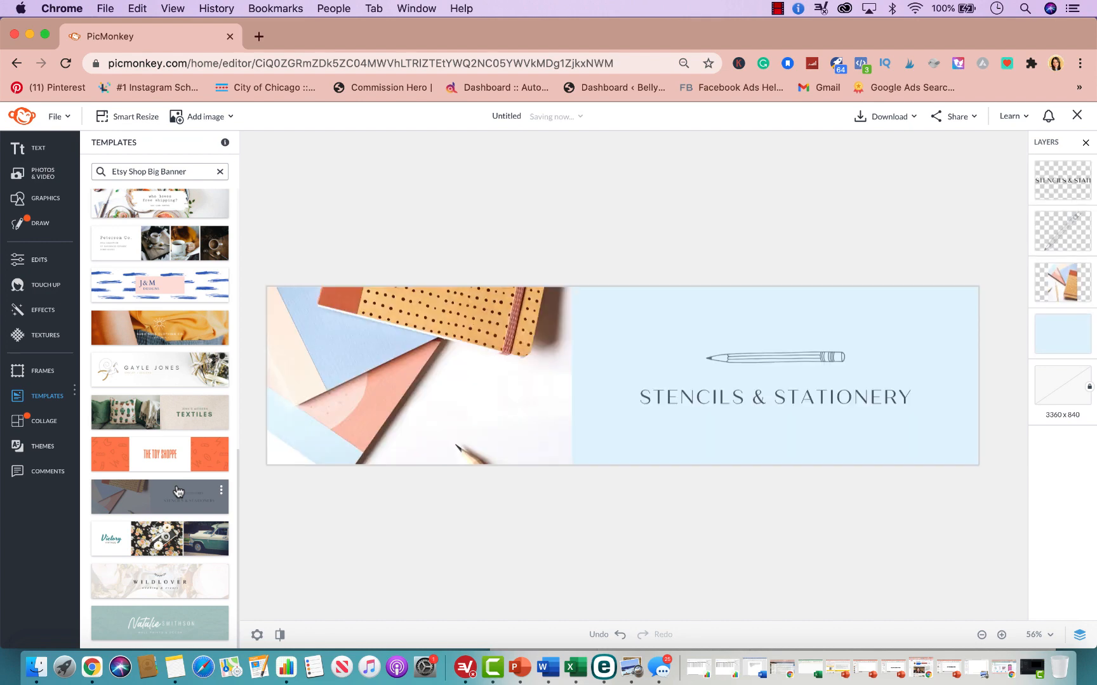
left_click(164, 547)
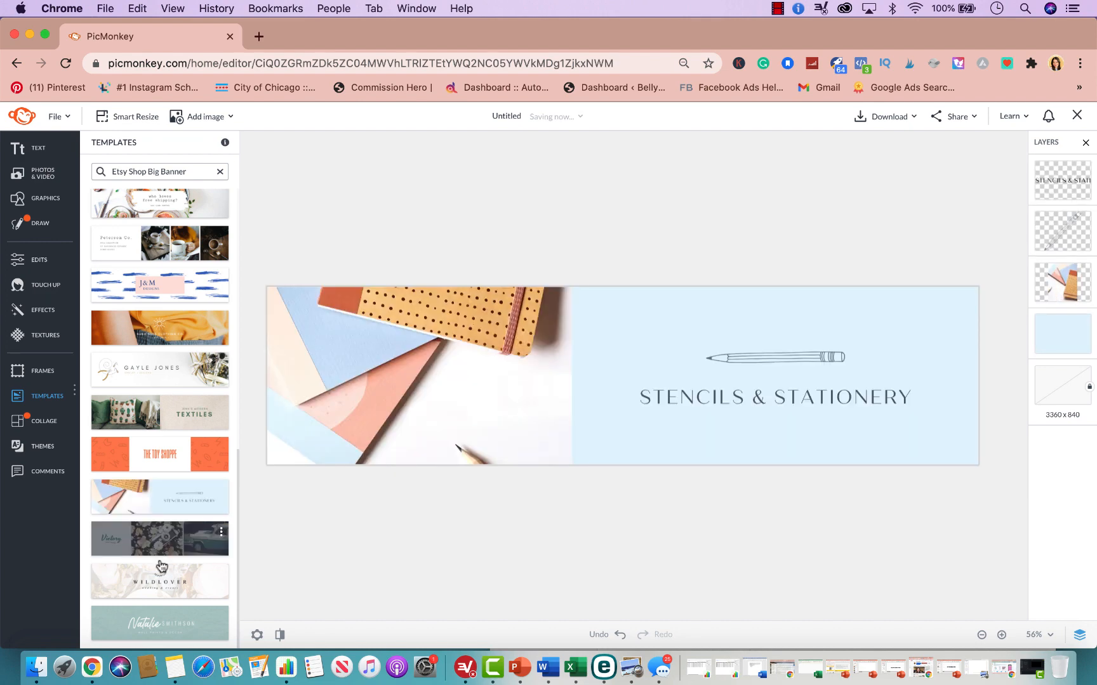
left_click(160, 598)
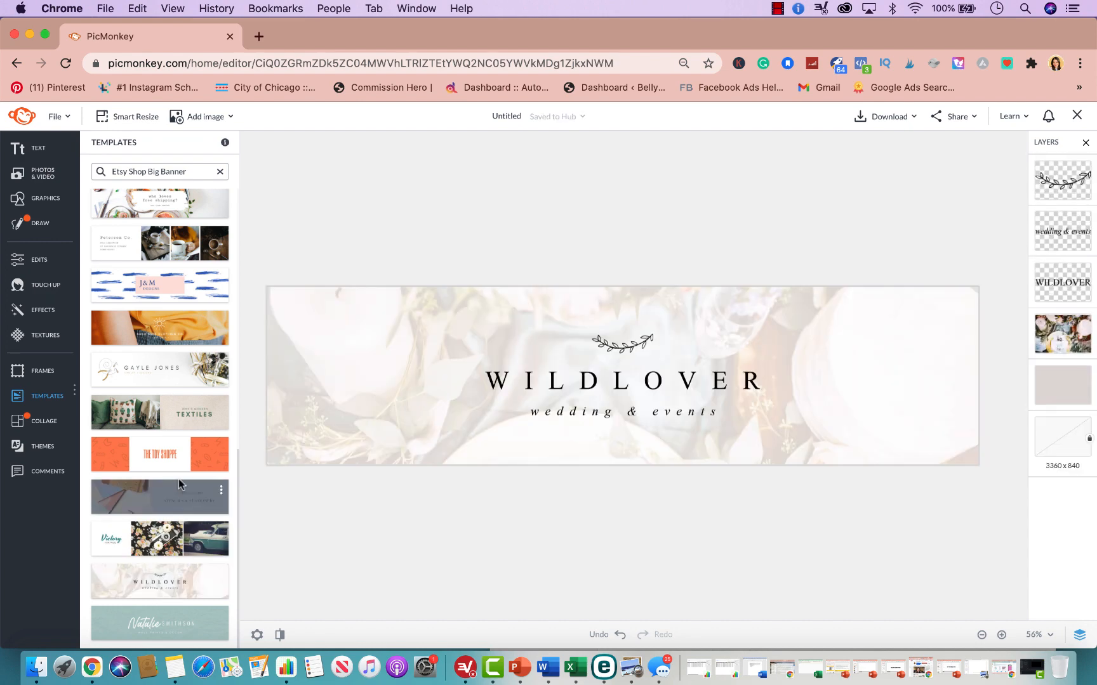
left_click(157, 631)
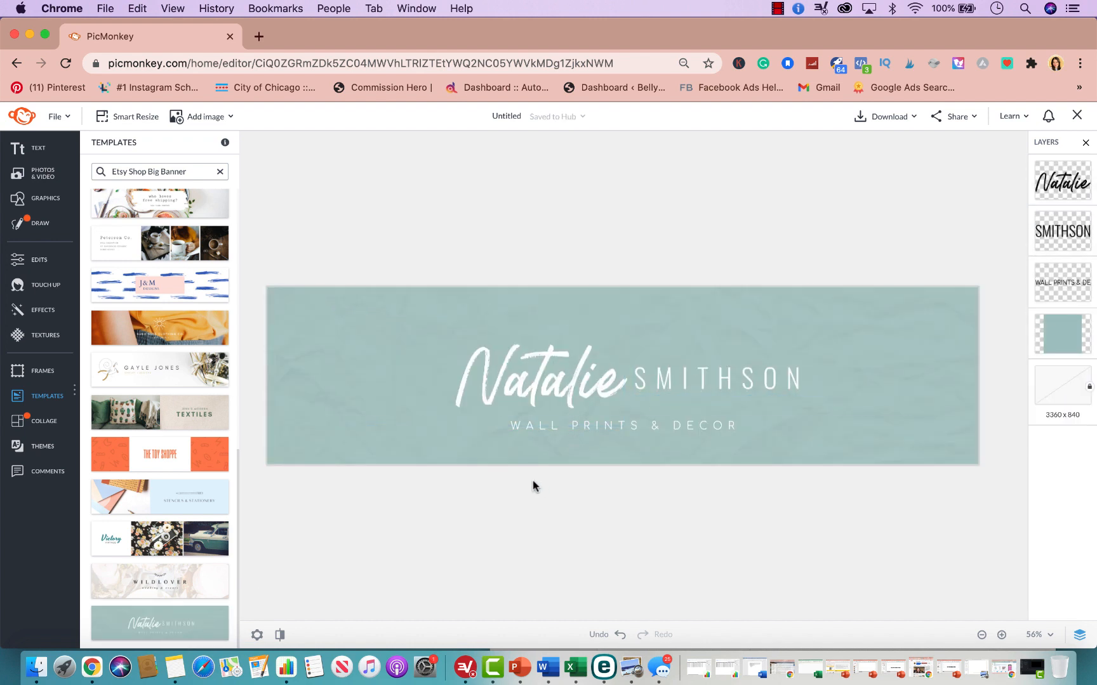
Replace the current template search with the Etsy Shop Mini Banner category
left_click(220, 172)
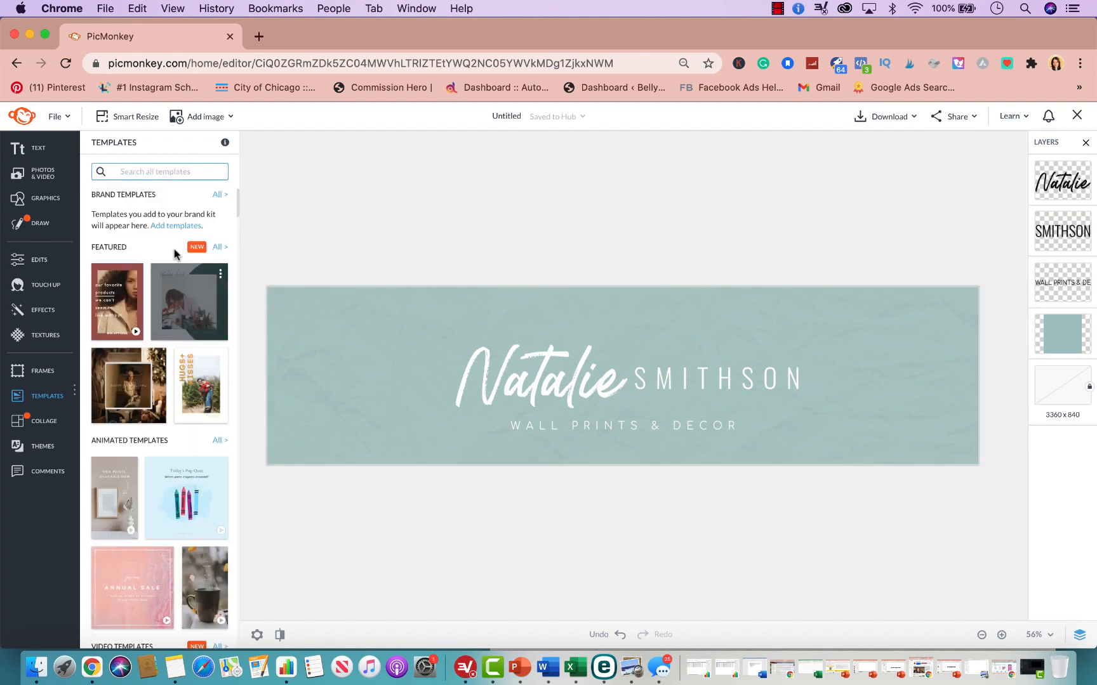
left_click(177, 170)
scroll(146, 330, "down", 5)
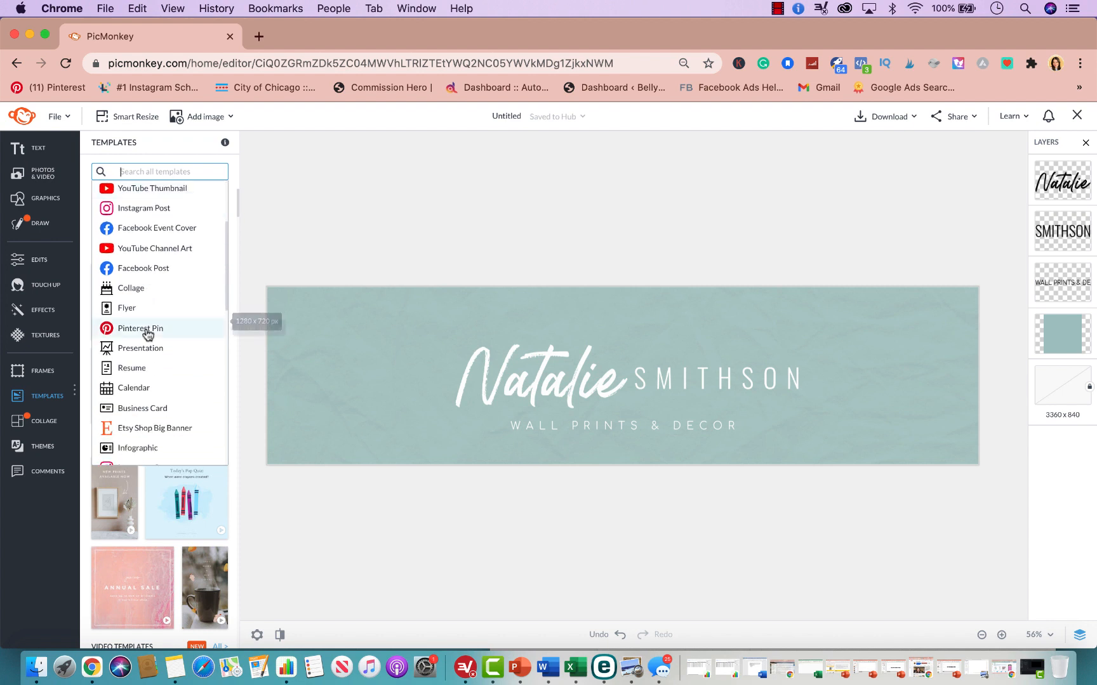
scroll(147, 333, "down", 5)
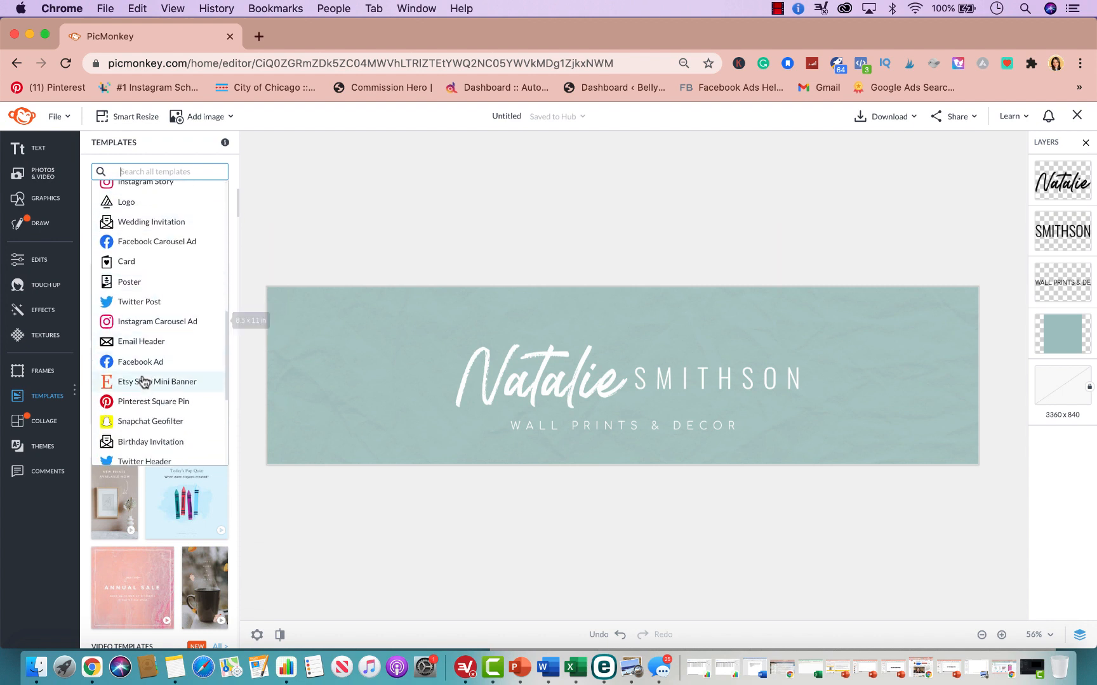
left_click(168, 384)
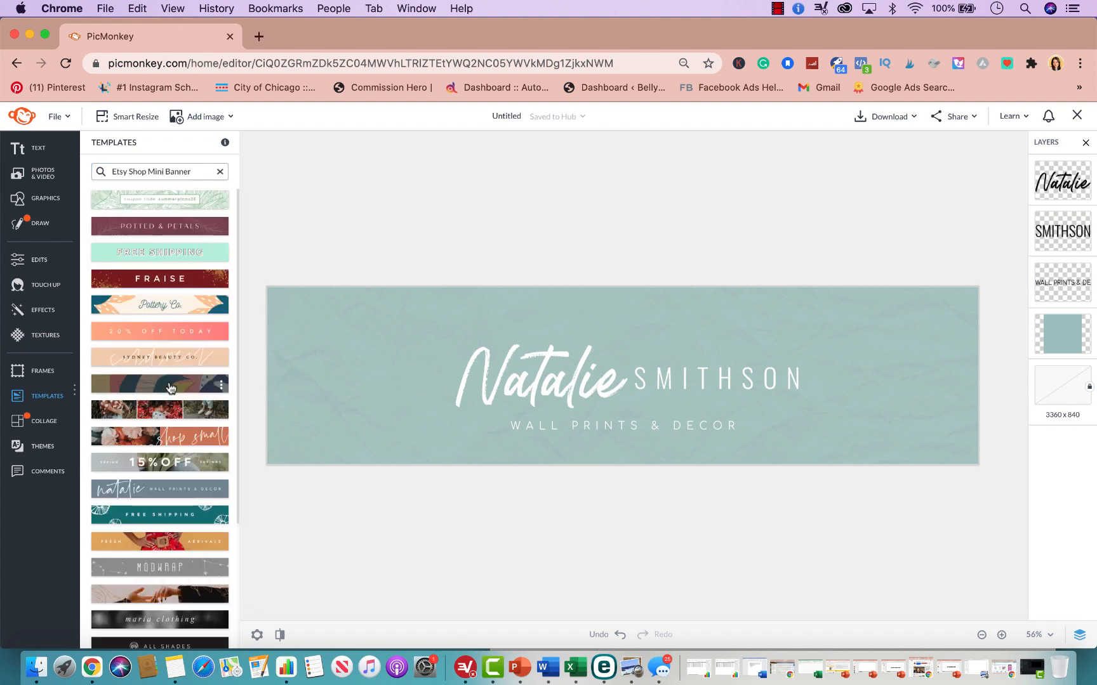
Try out the "40% OFF EVERYTHING", "15% OFF", "shop small" and three-photo mini banner templates on the canvas
scroll(162, 381, "down", 5)
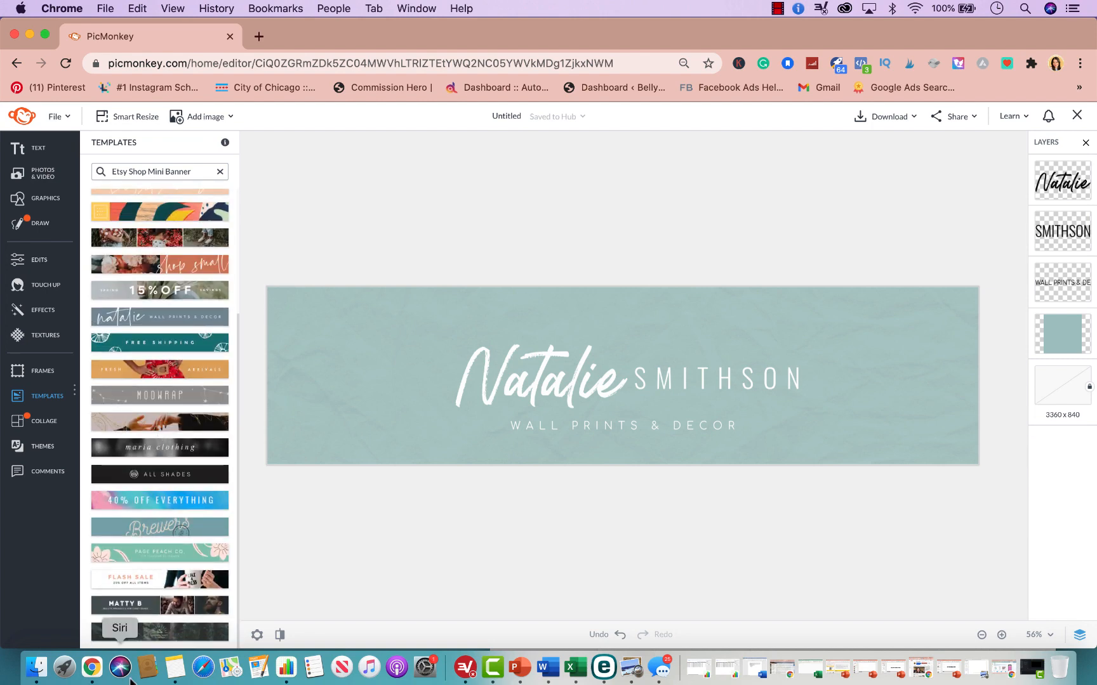
left_click(155, 510)
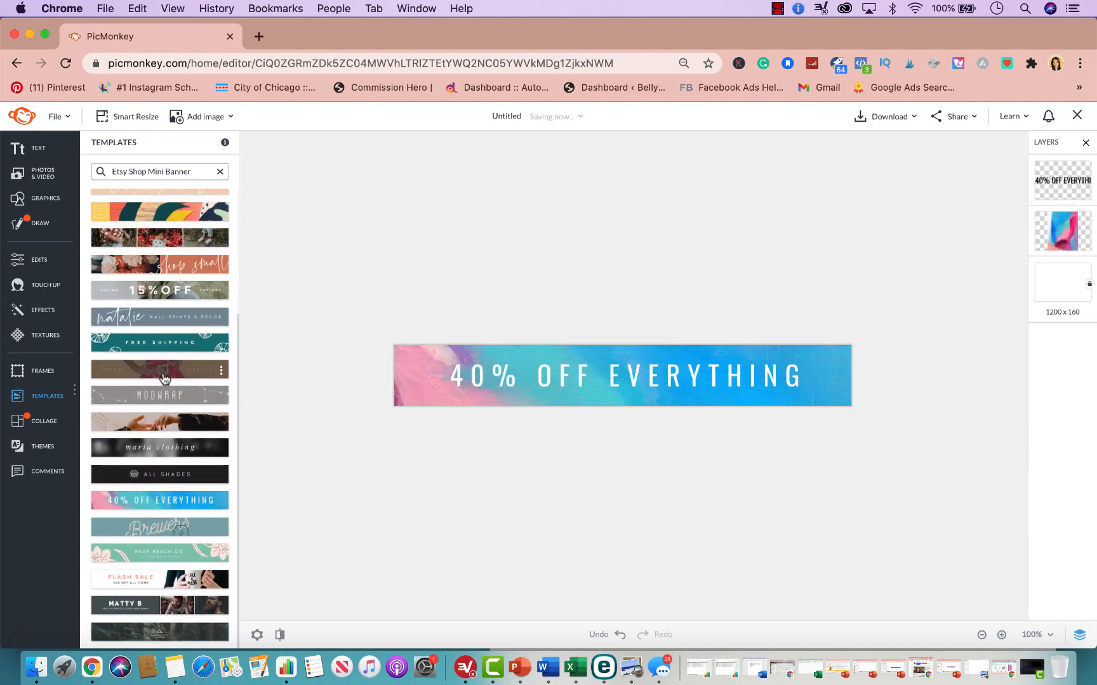
scroll(156, 445, "up", 4)
left_click(158, 401)
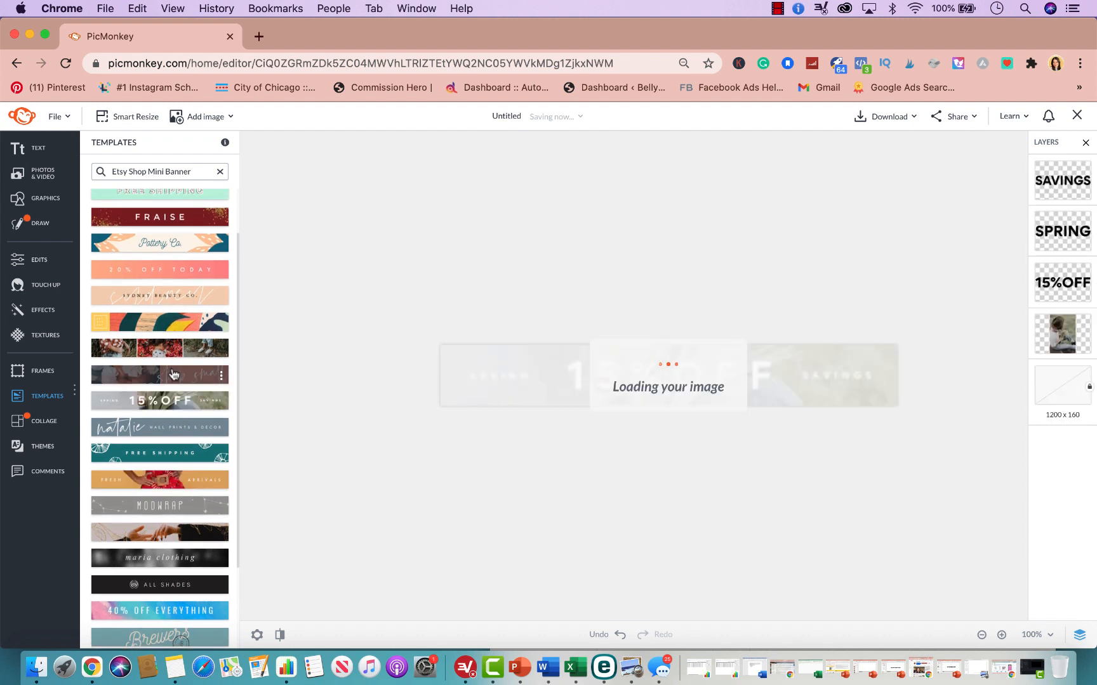
left_click(174, 378)
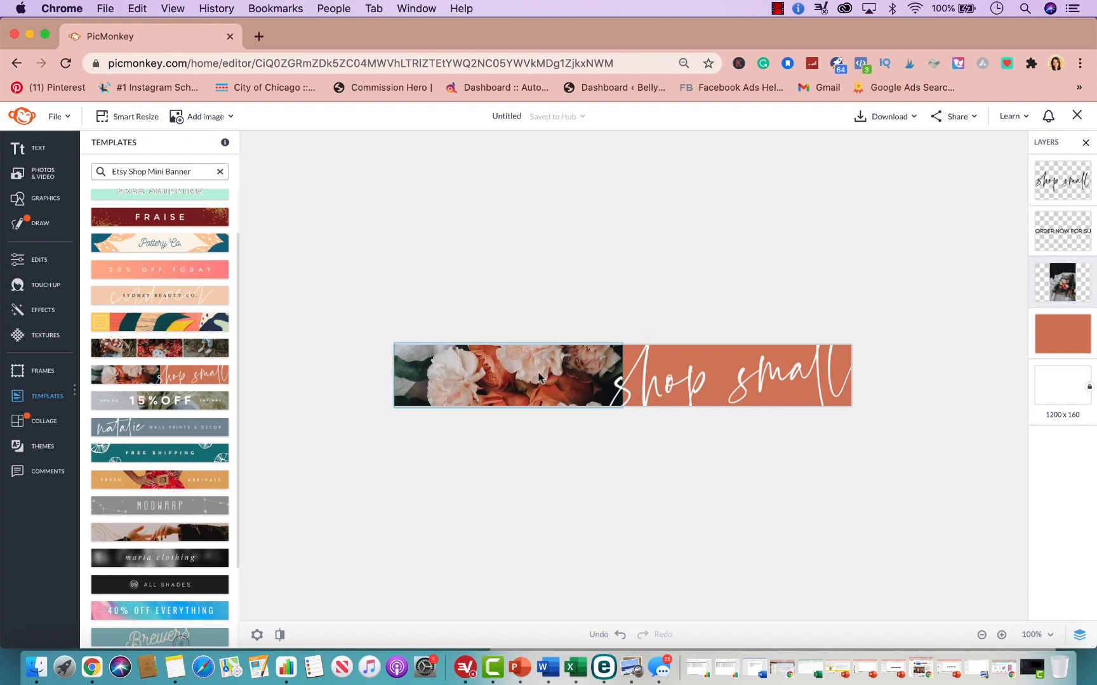
left_click(164, 348)
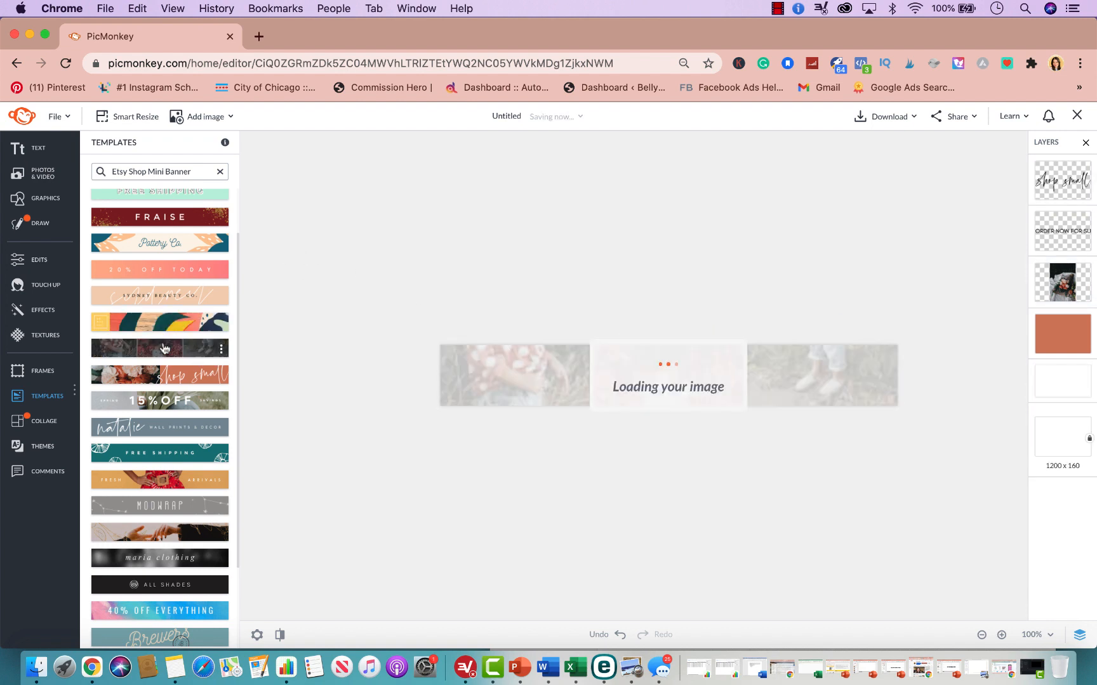
Try out the "SYDNEY BEAUTY CO.", "20% OFF TODAY", "FRAISE", mint "FREE SHIPPING", "POTTED & PETALS" and leafy coupon code mini banner templates
left_click(165, 298)
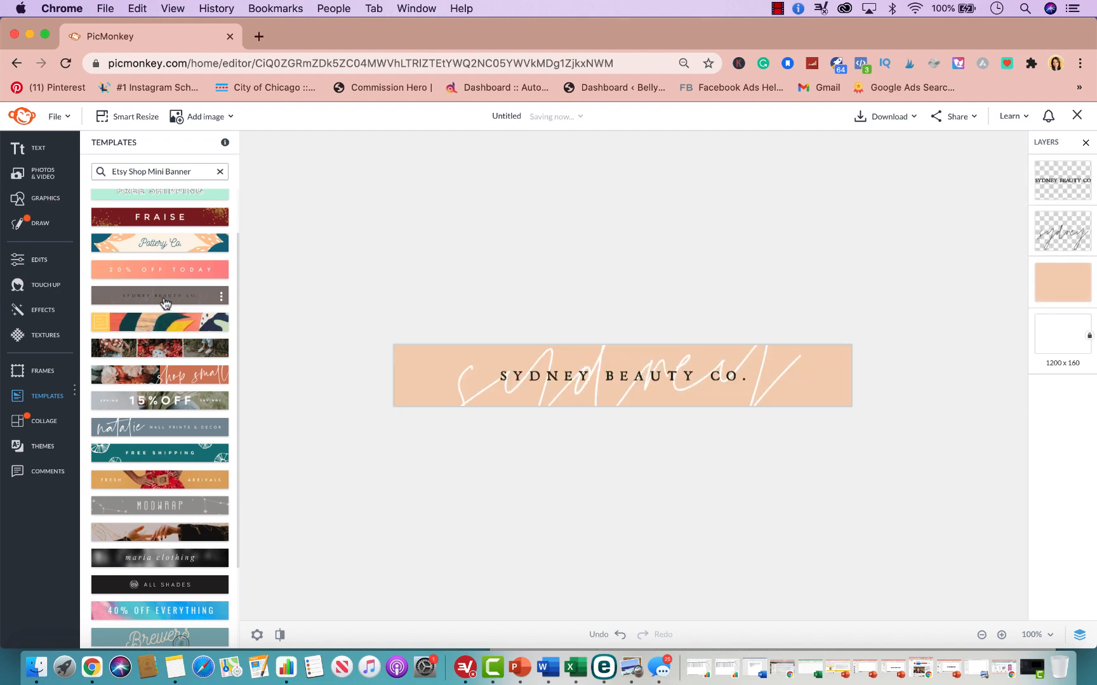
left_click(167, 277)
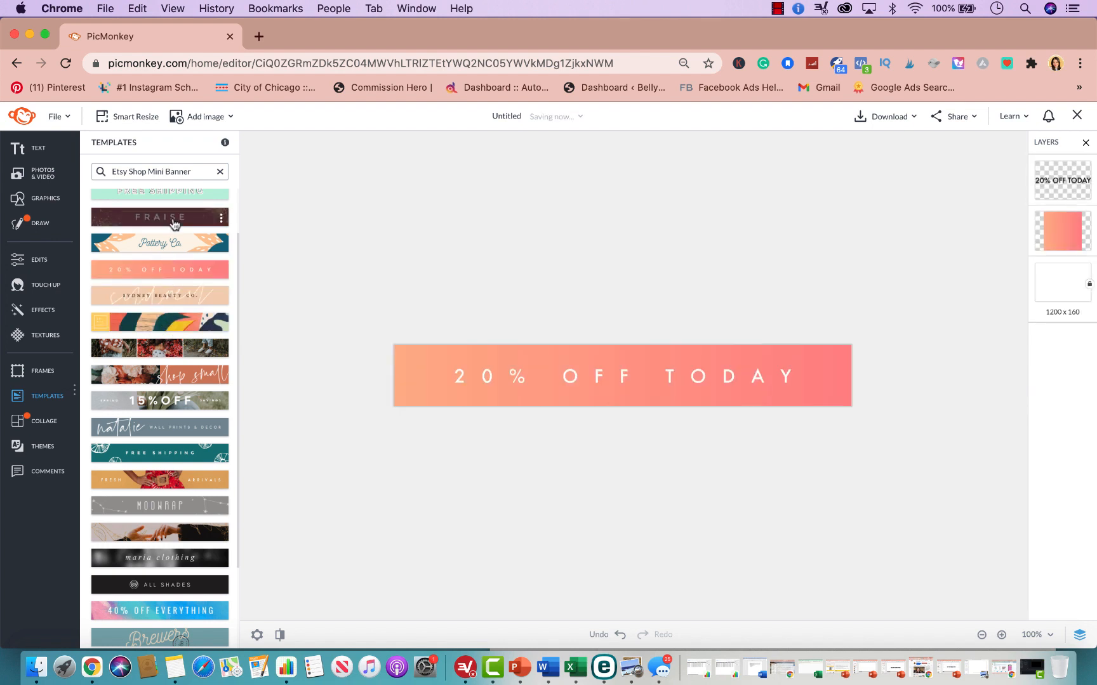
left_click(174, 222)
scroll(173, 225, "up", 1)
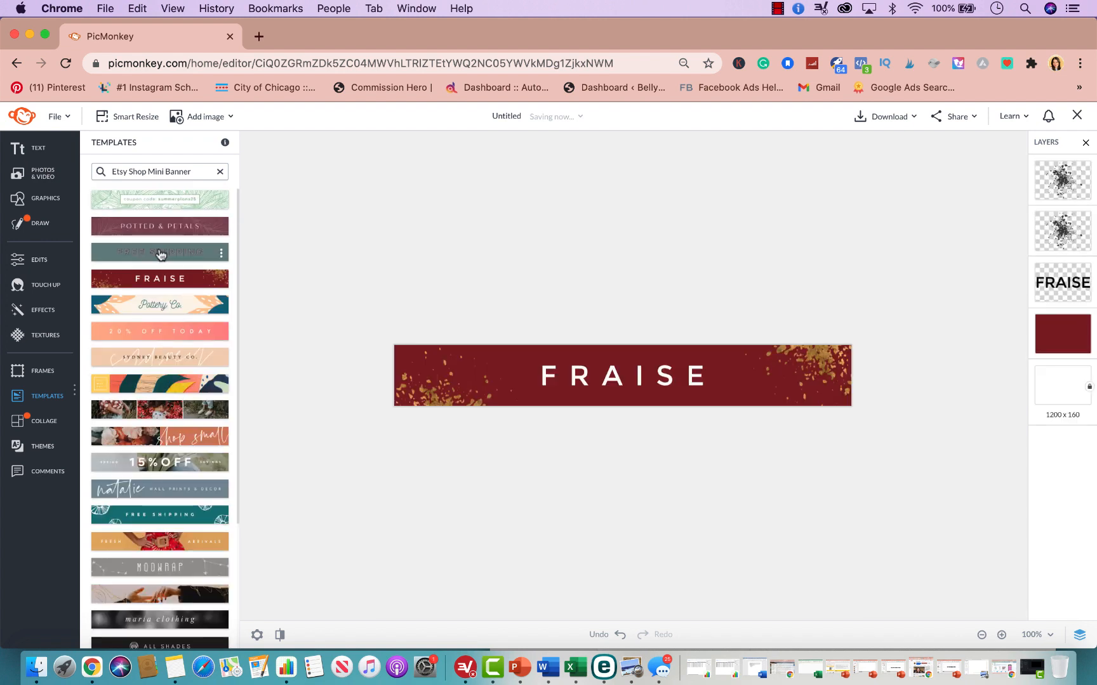
left_click(162, 254)
left_click(165, 235)
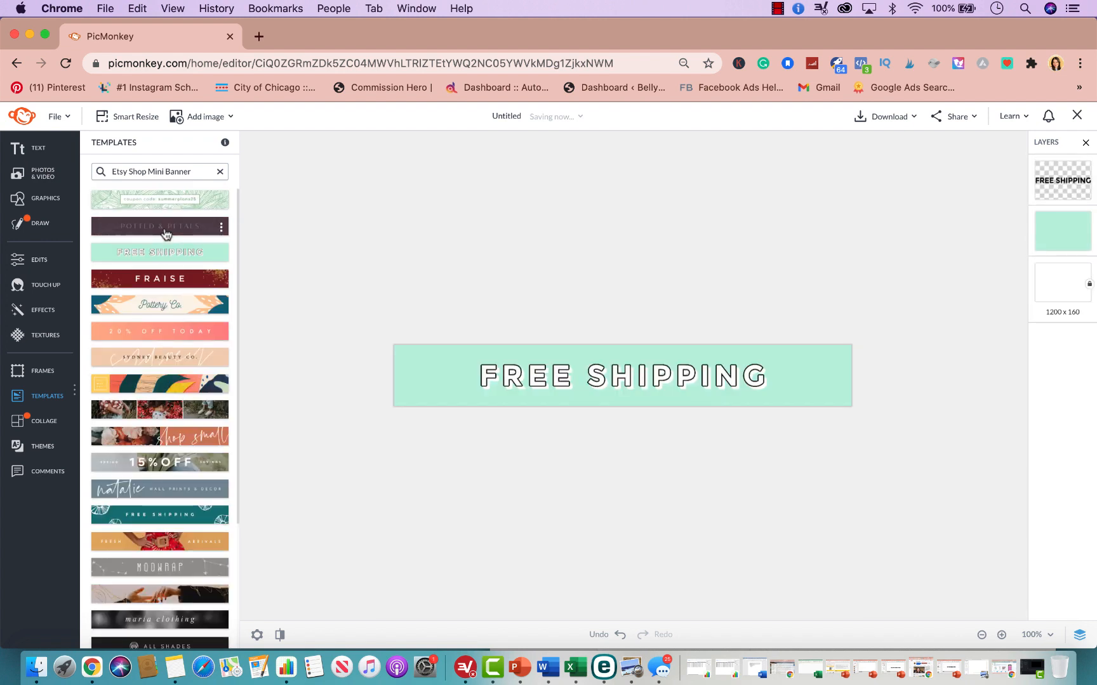
left_click(161, 200)
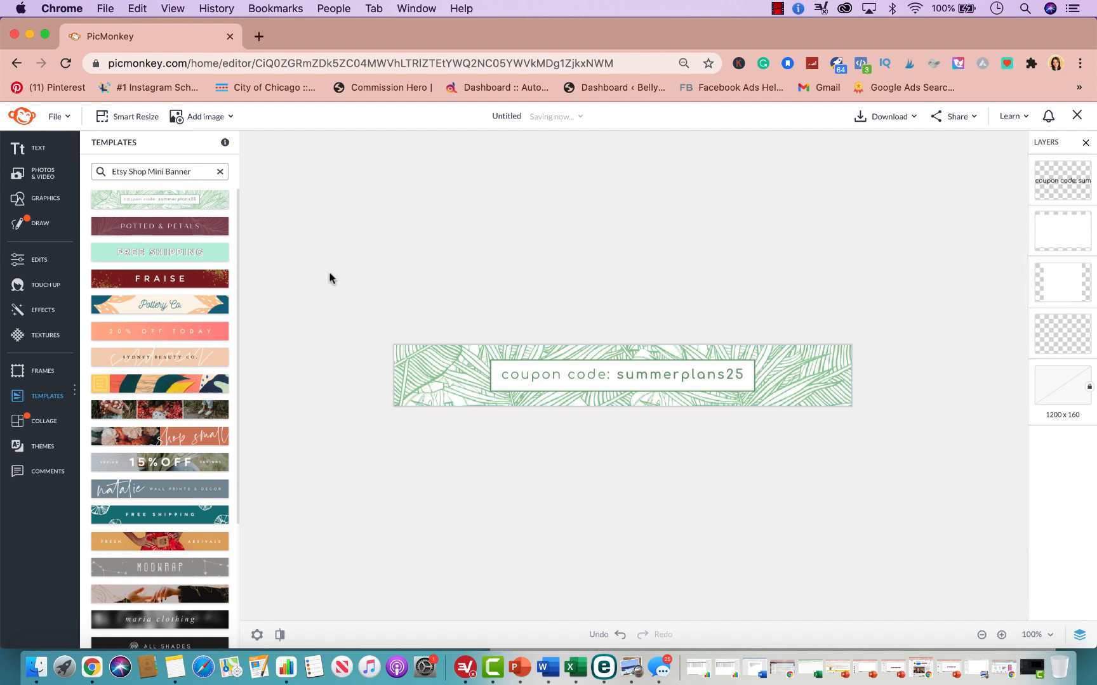
Compare the mint "FREE SHIPPING", "POTTED & PETALS", coupon code, beard products and "FLASH SALE" mini banner templates on the canvas
left_click(167, 252)
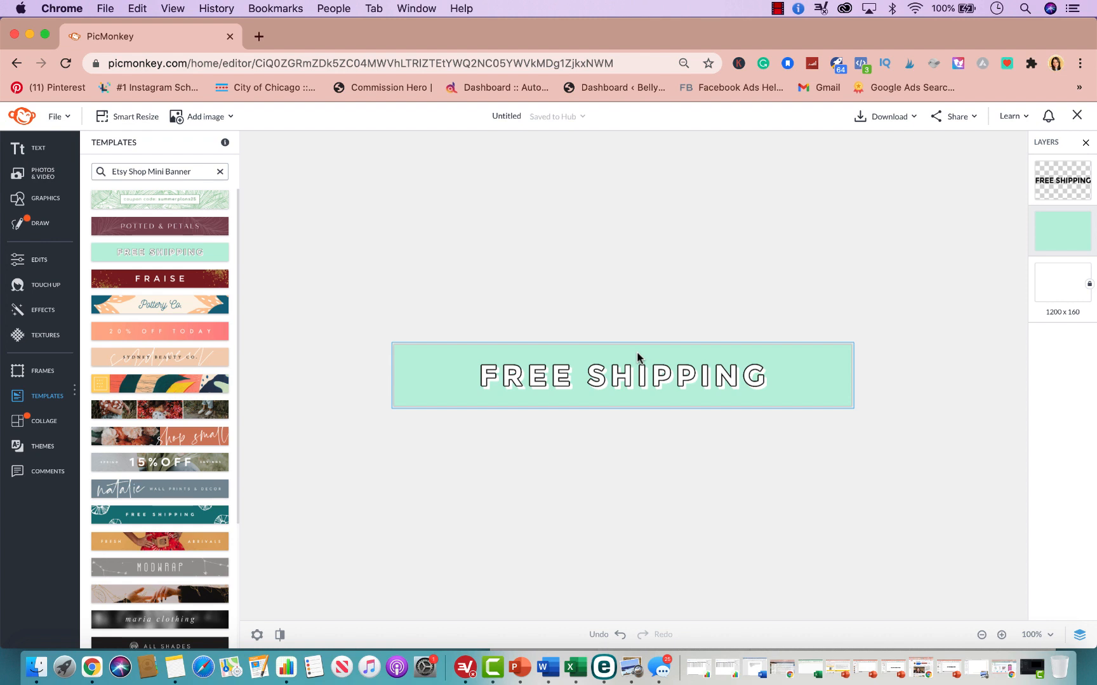
left_click(187, 234)
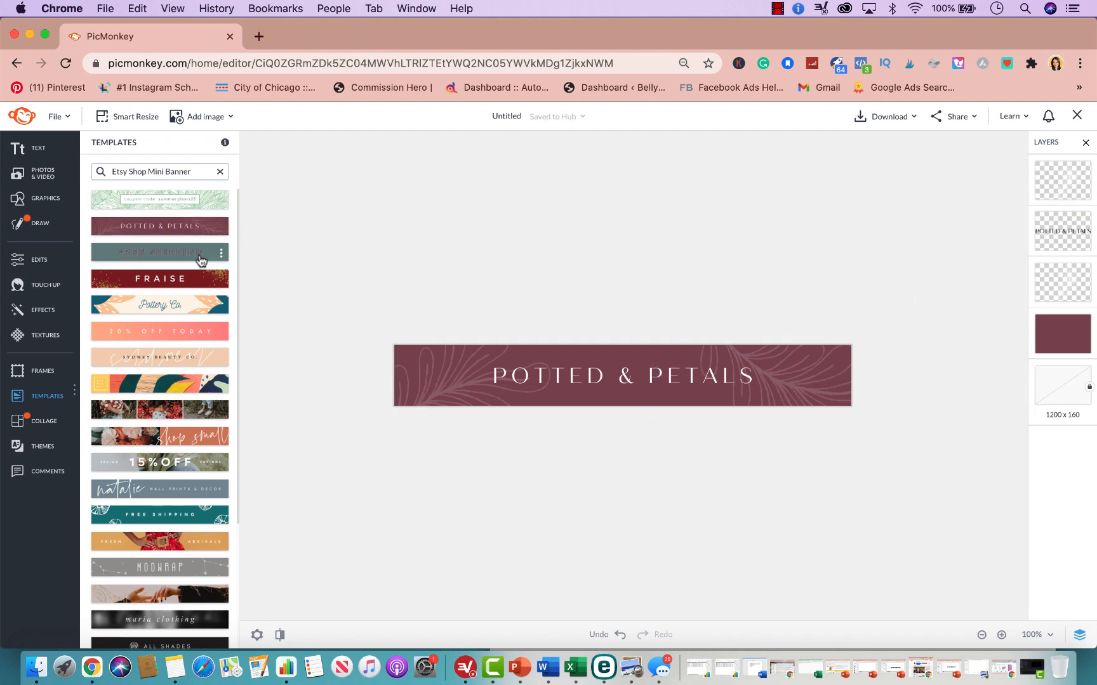
left_click(194, 204)
scroll(162, 468, "down", 3)
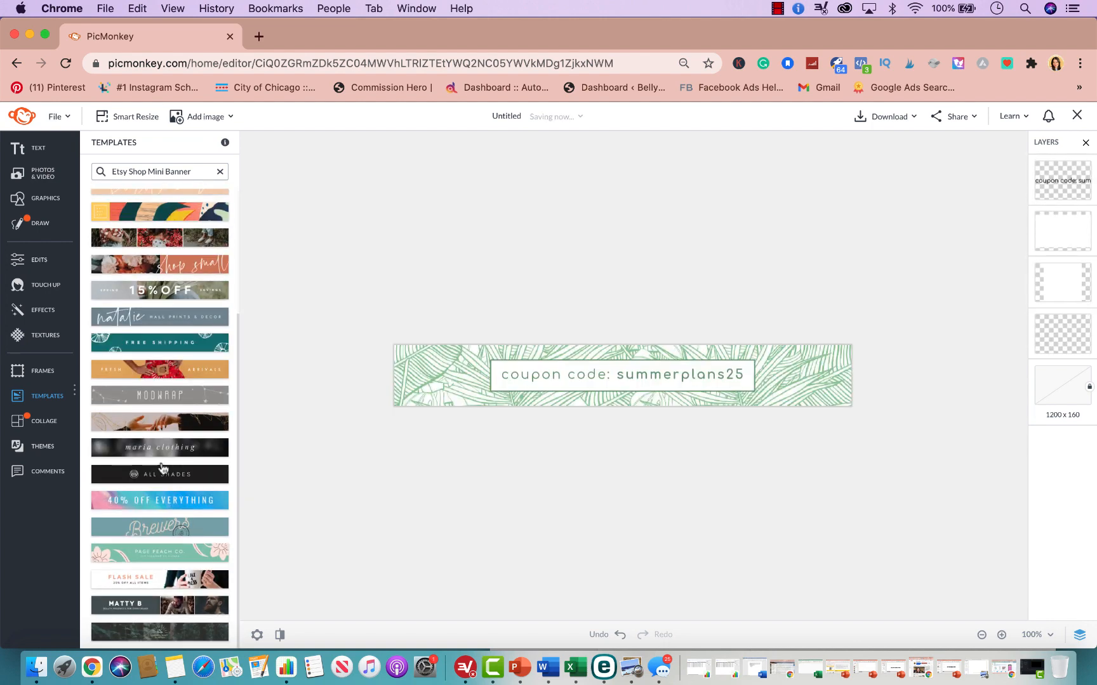
left_click(143, 610)
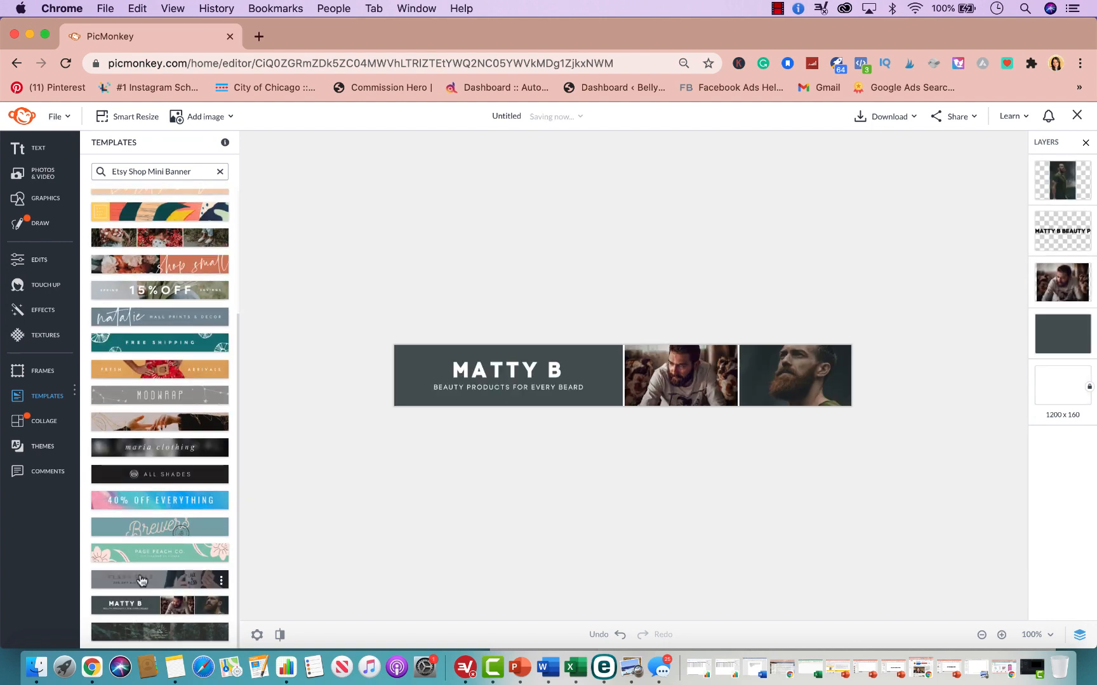
left_click(141, 580)
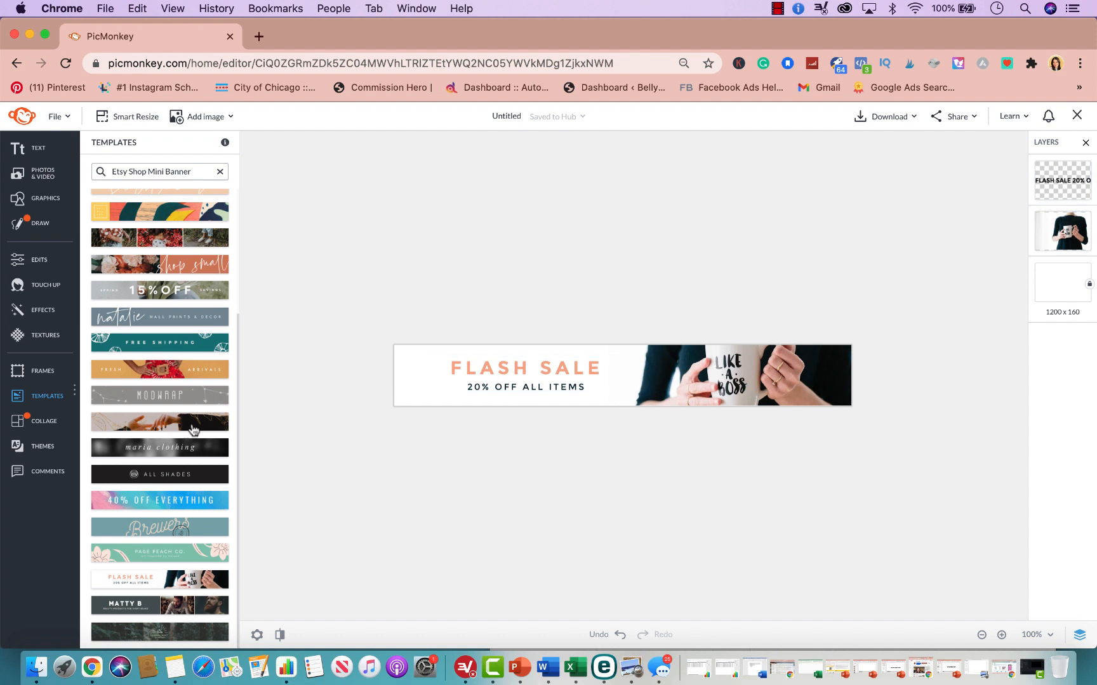
Apply the slate-blue "WALL PRINTS & DECOR" mini banner template and recolor its background to the recently used orange #f45c00
scroll(179, 379, "up", 2)
left_click(179, 379)
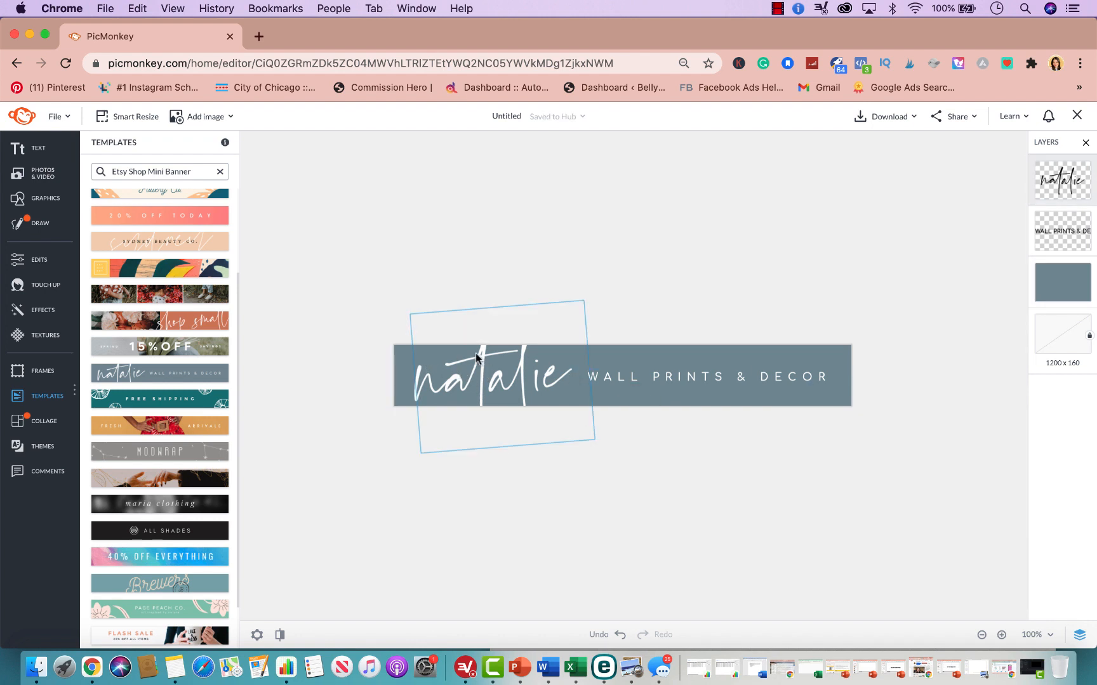
left_click(1062, 283)
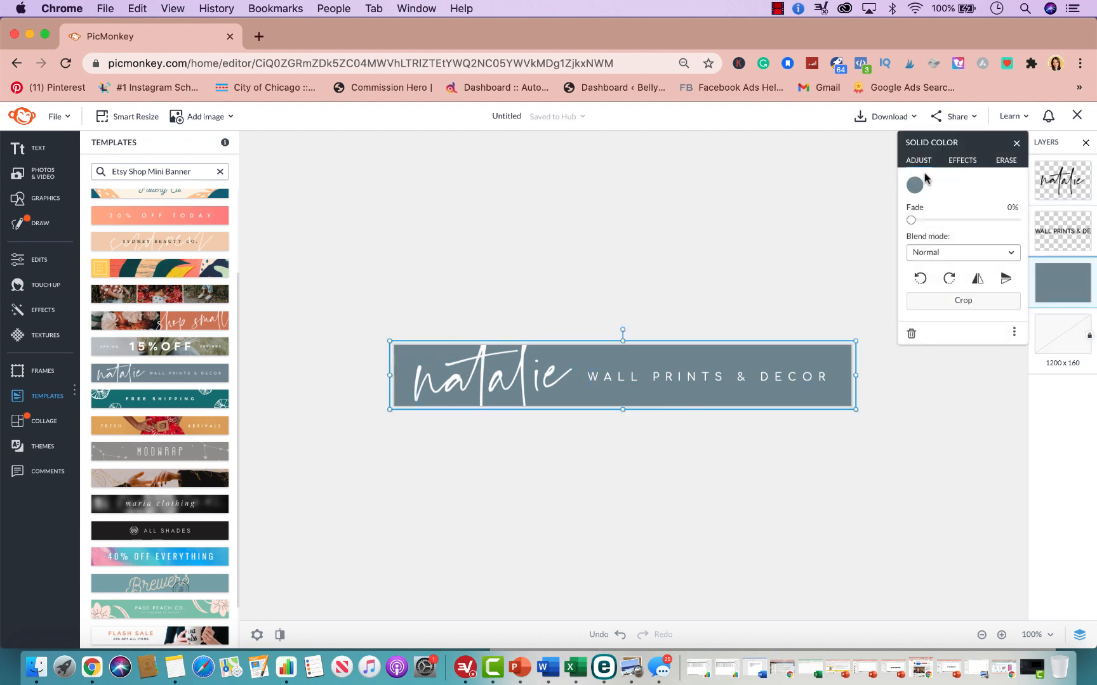
left_click(915, 184)
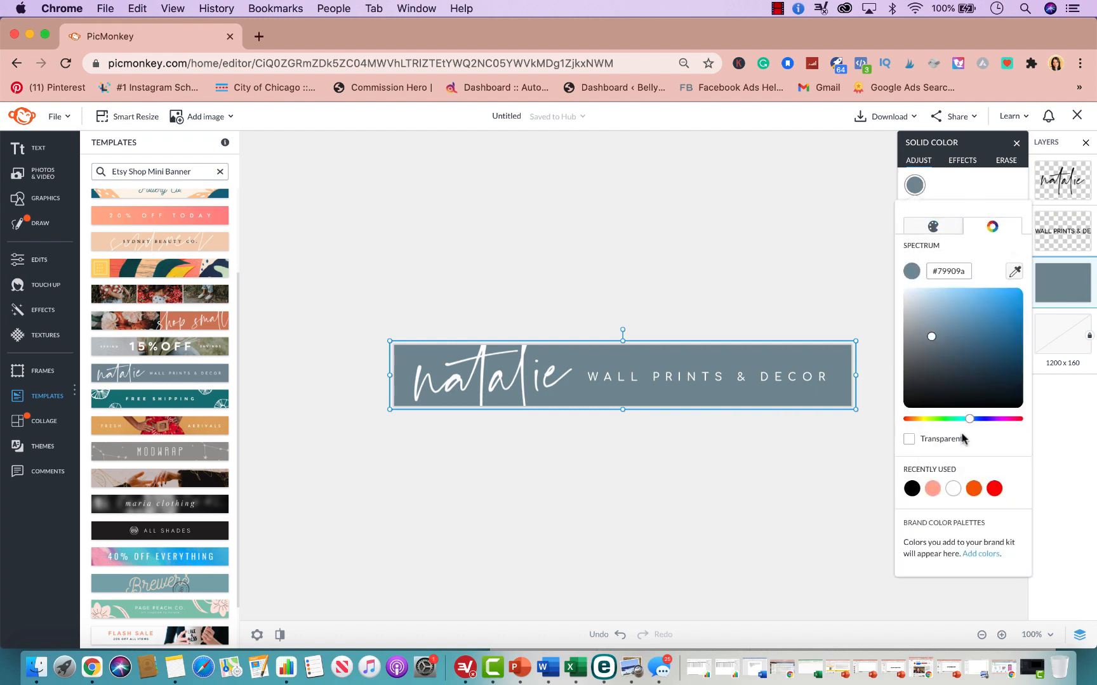
left_click(927, 492)
left_click(972, 489)
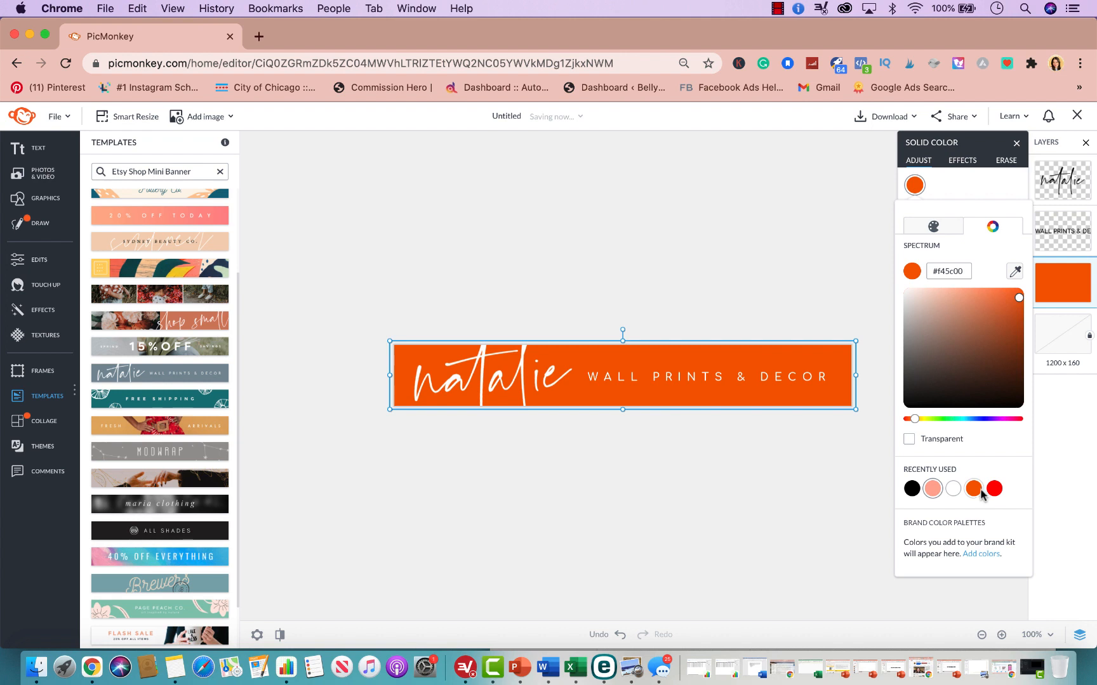
left_click(787, 468)
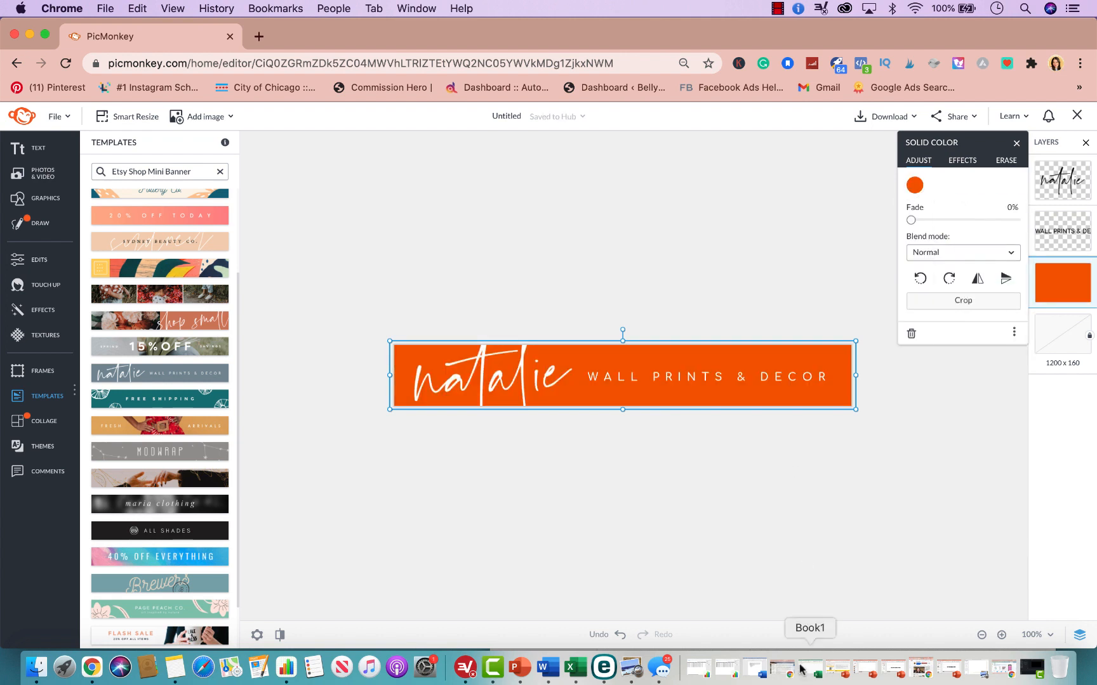
Check the file type options for downloading the banner, without downloading it
left_click(914, 116)
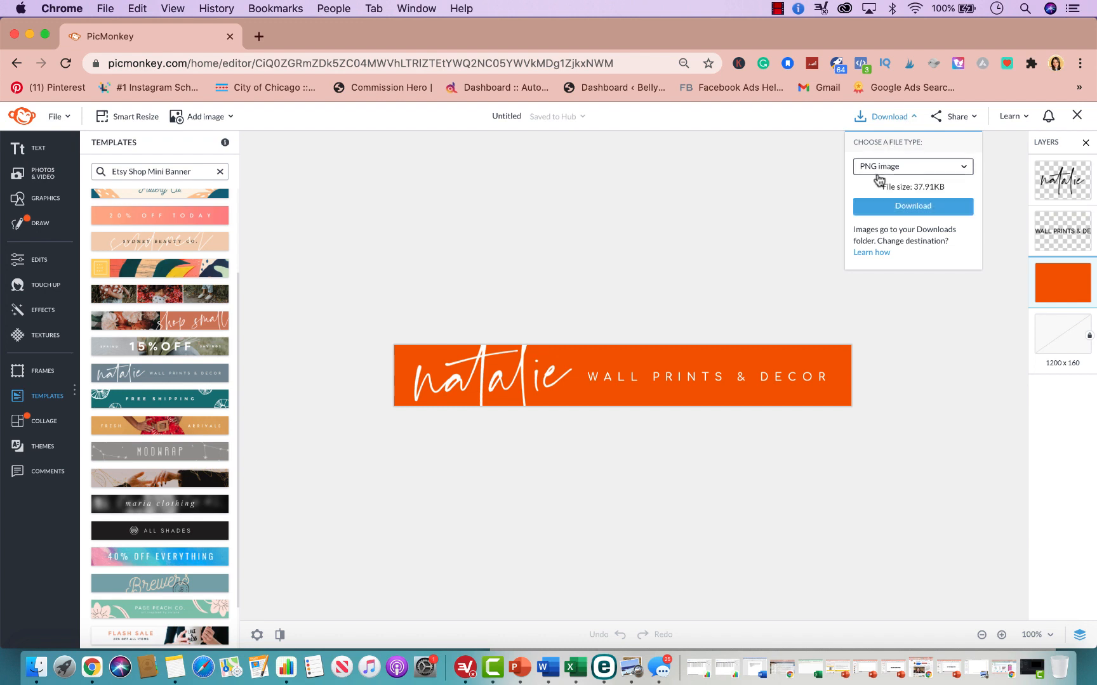
left_click(658, 236)
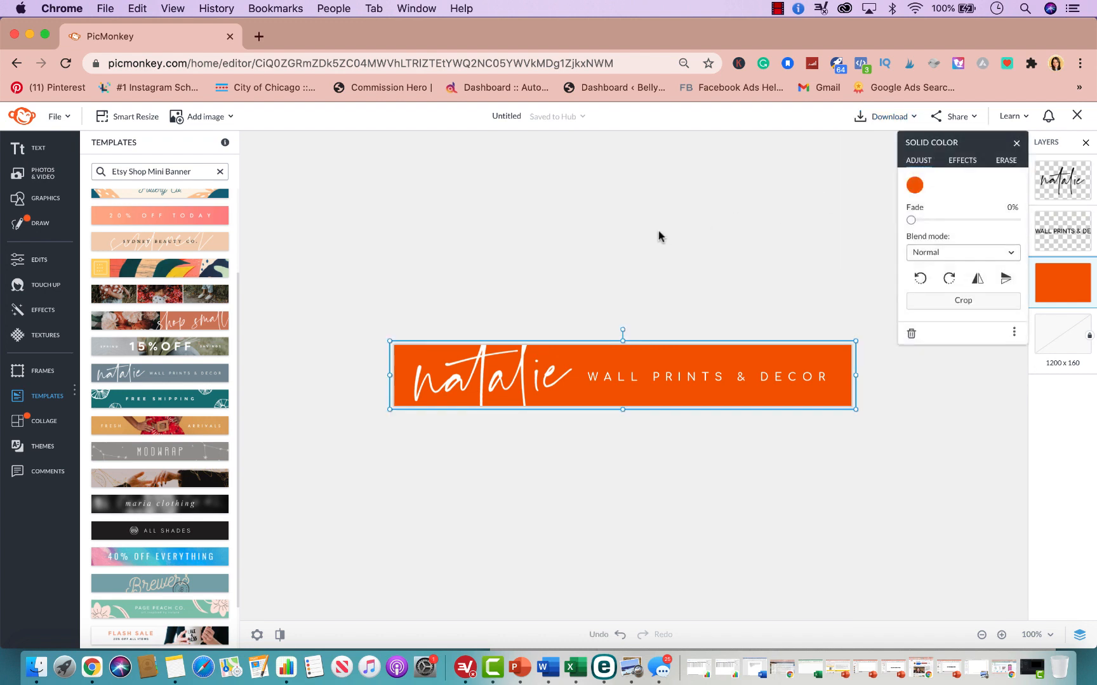
Search the templates for "etsy shop icon" and browse the designs
left_click(220, 171)
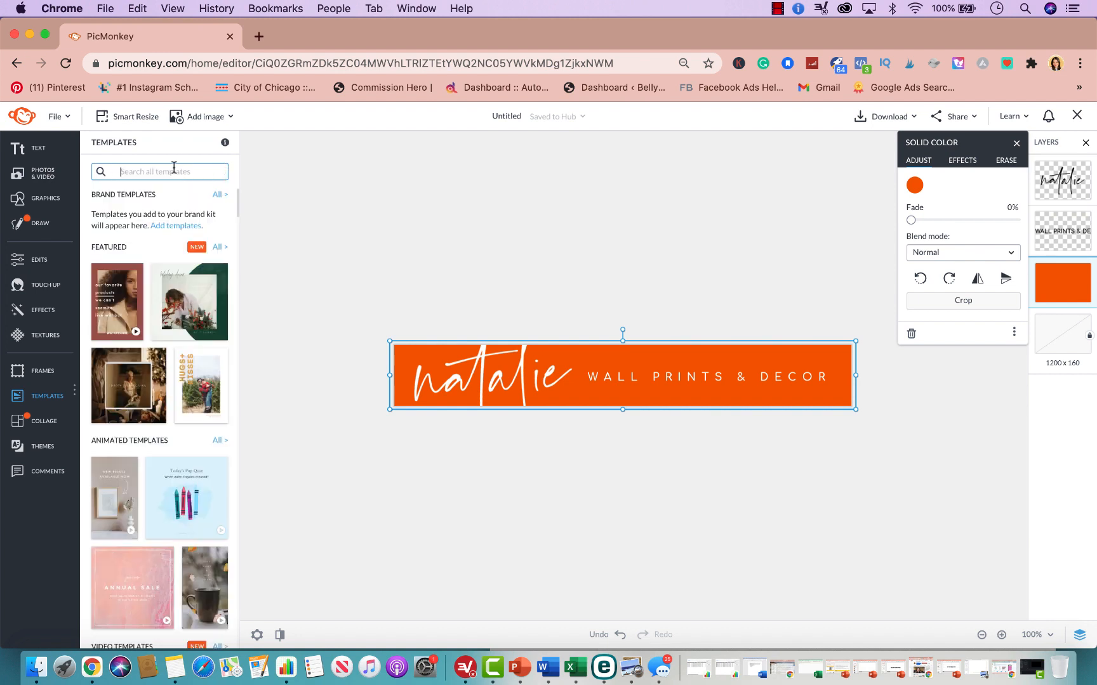
type("etsy shi")
key("BackSpace")
type("oip")
key("BackSpace")
key("BackSpace")
type("p")
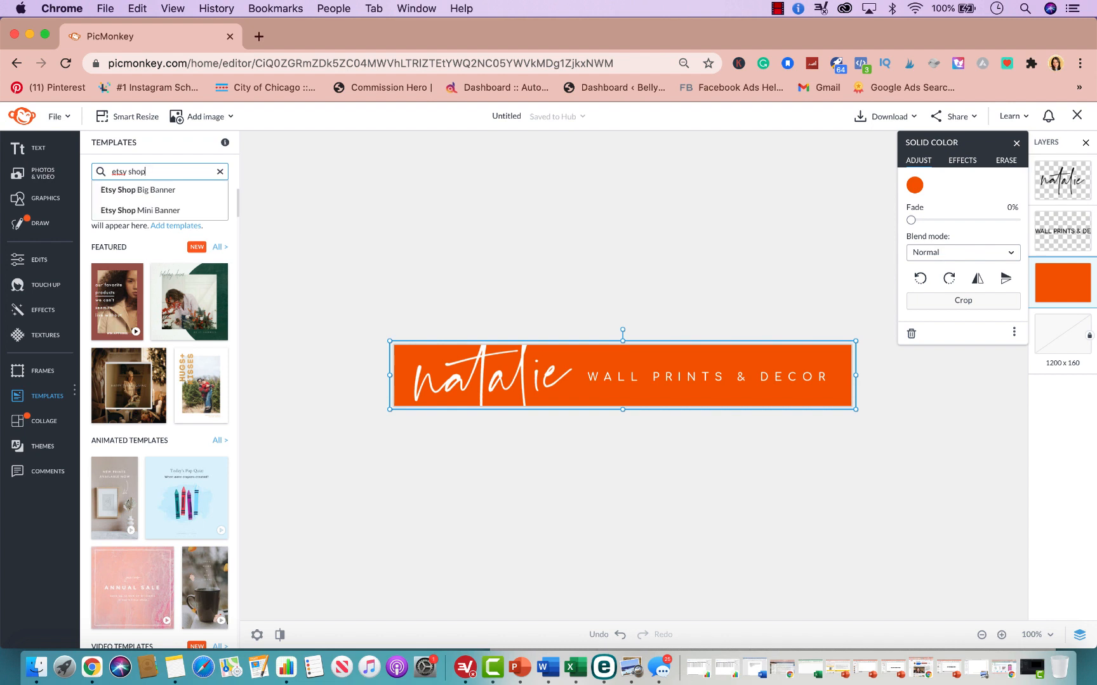
type(" icon")
key("Return")
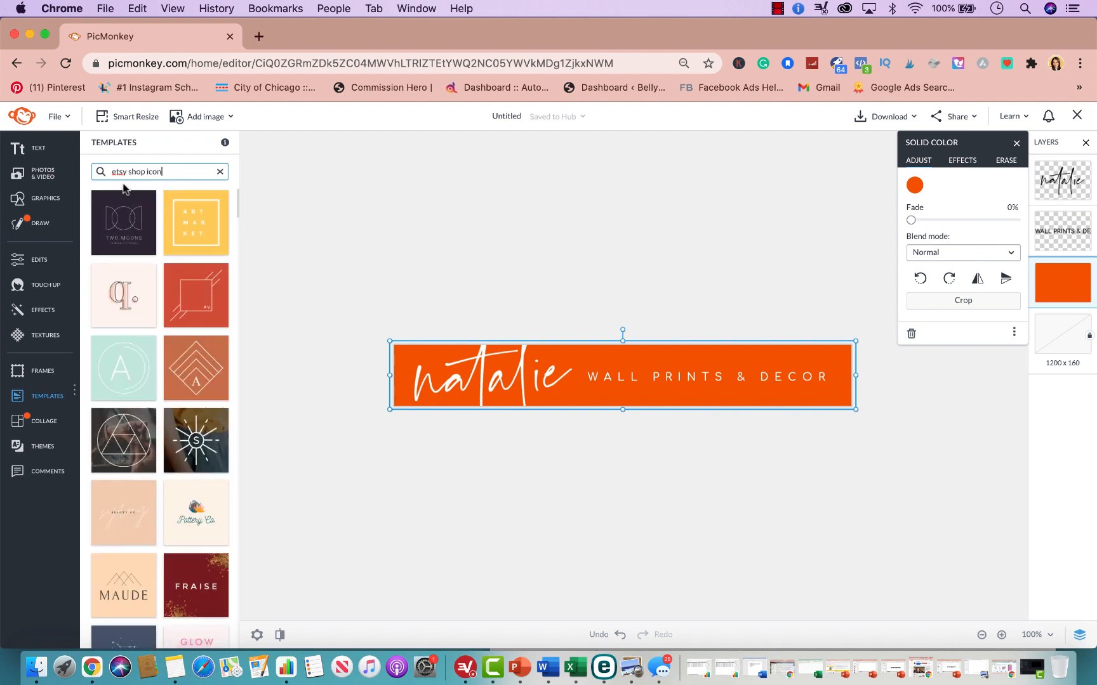
scroll(160, 313, "down", 1)
scroll(160, 313, "down", 6)
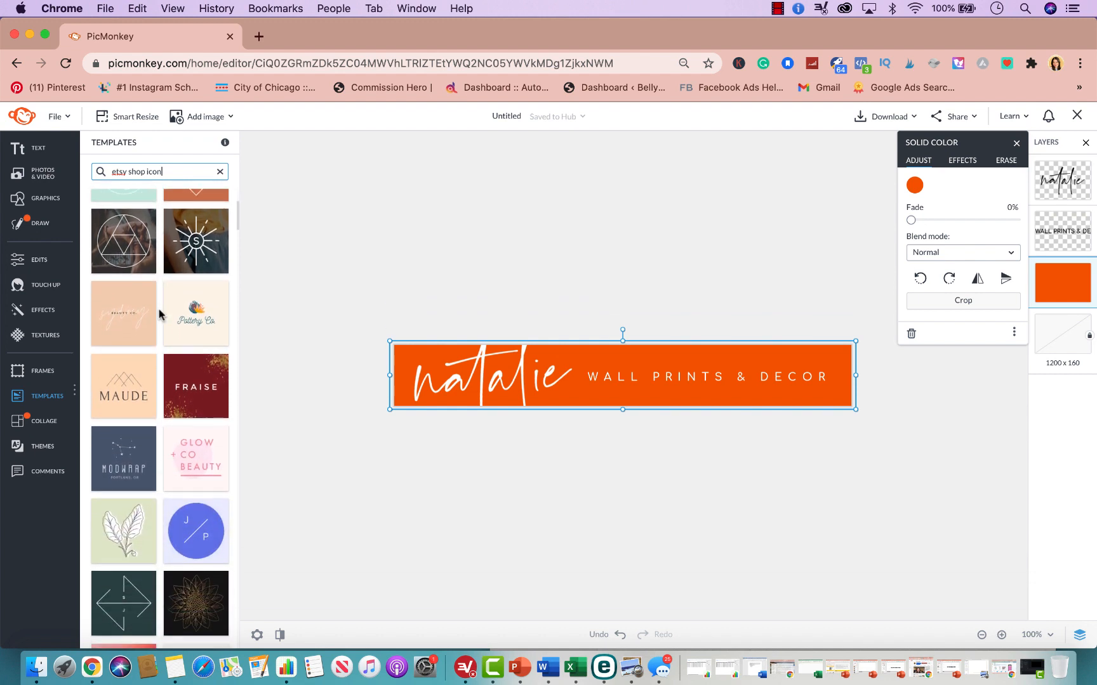
Preview the white "CRYSTAL GEOS" shop icon template on the canvas, overwriting the orange banner
scroll(160, 313, "down", 6)
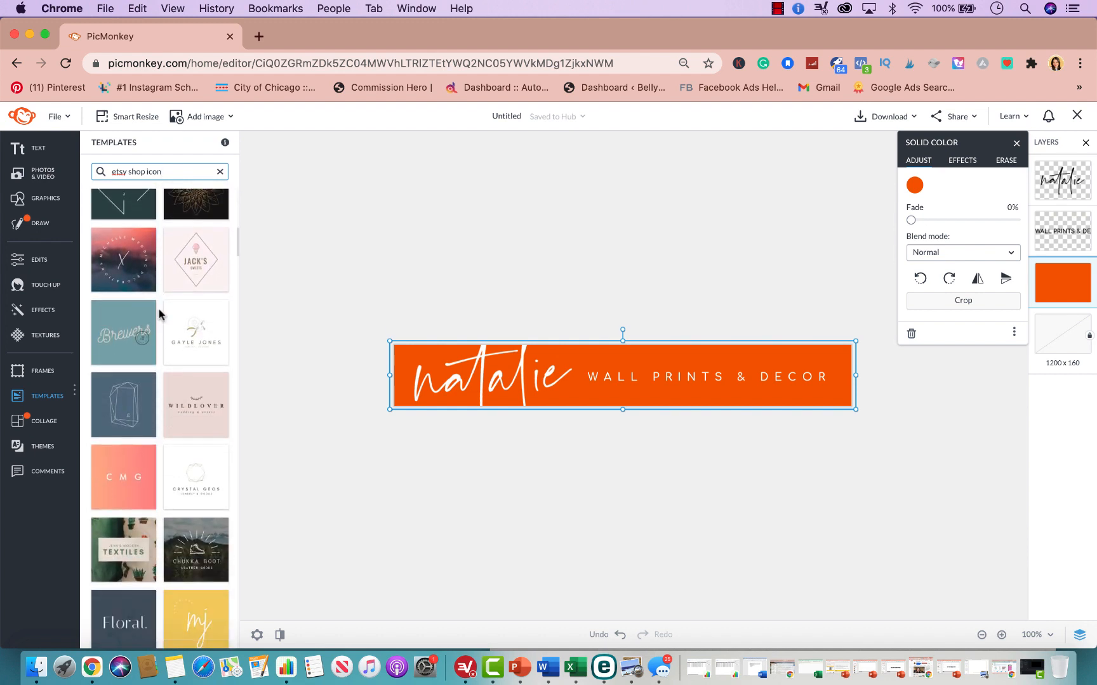
left_click(188, 326)
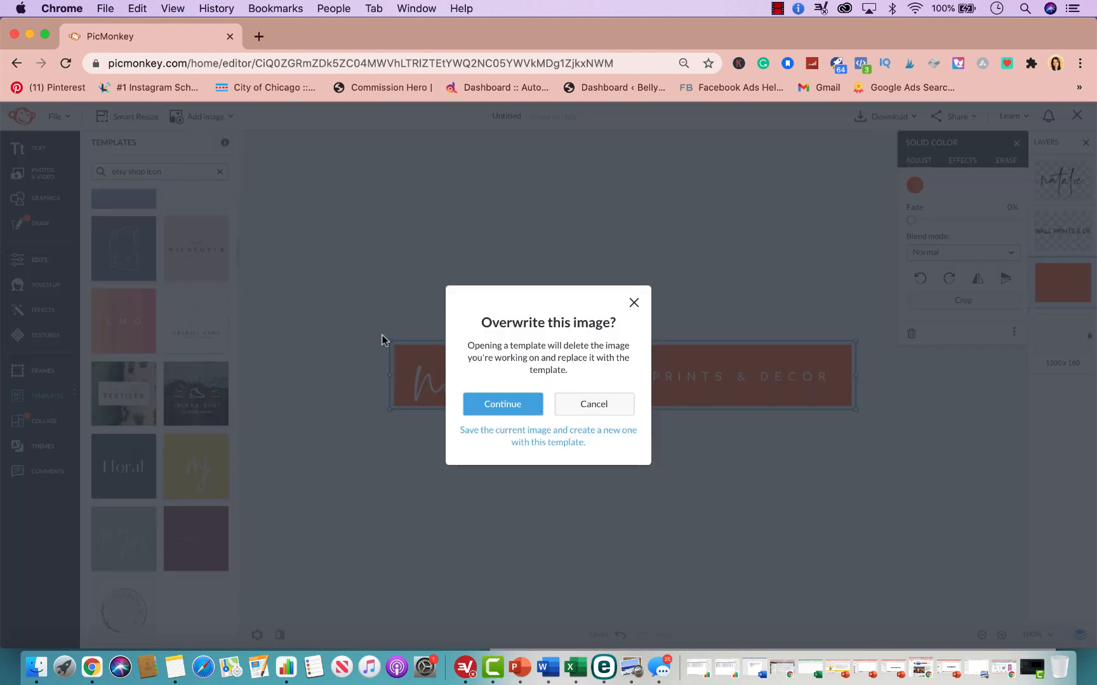
left_click(505, 407)
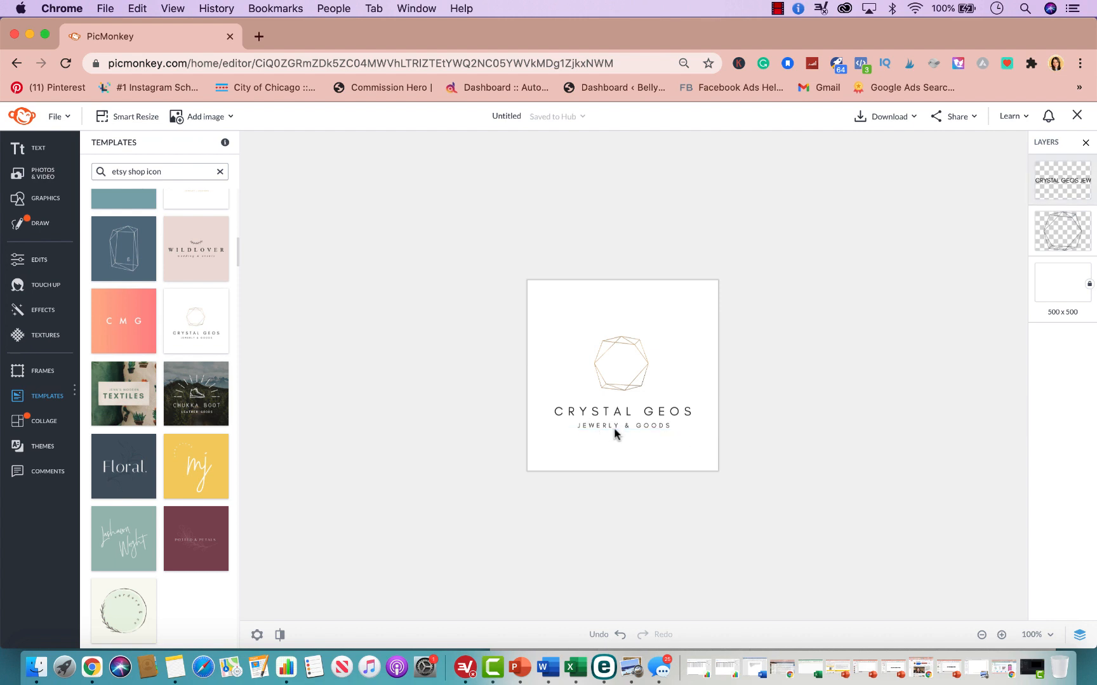
Apply the yellow "mj" shop icon template and change its monogram text to "nb"
left_click(187, 477)
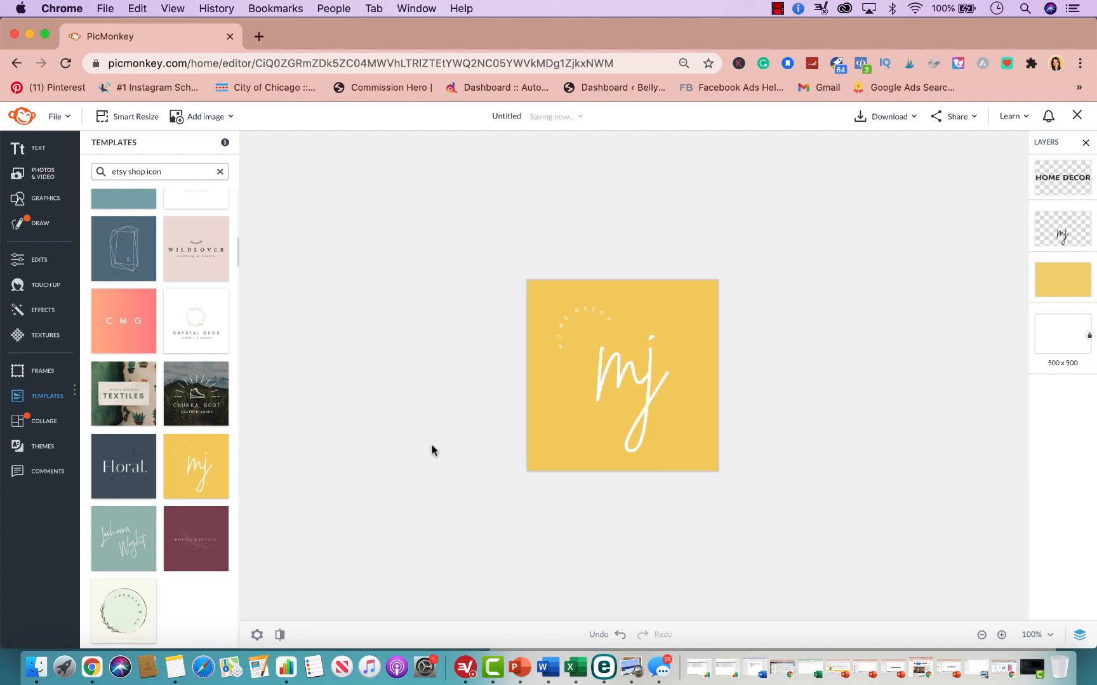
left_click(613, 387)
left_click(615, 383)
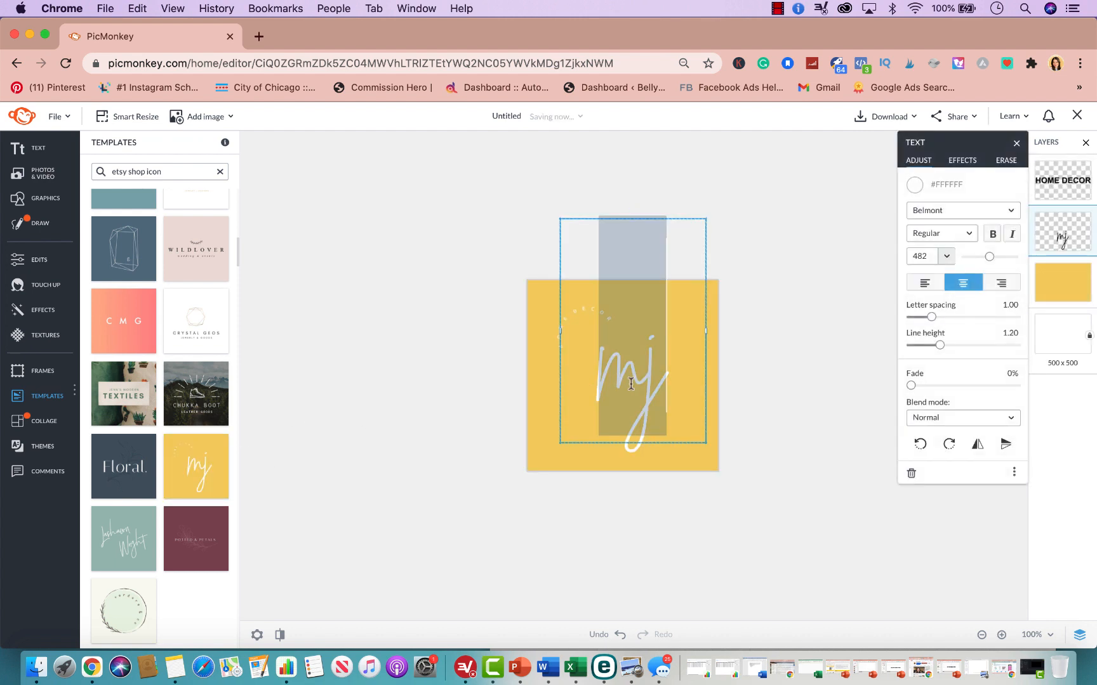
type("wb")
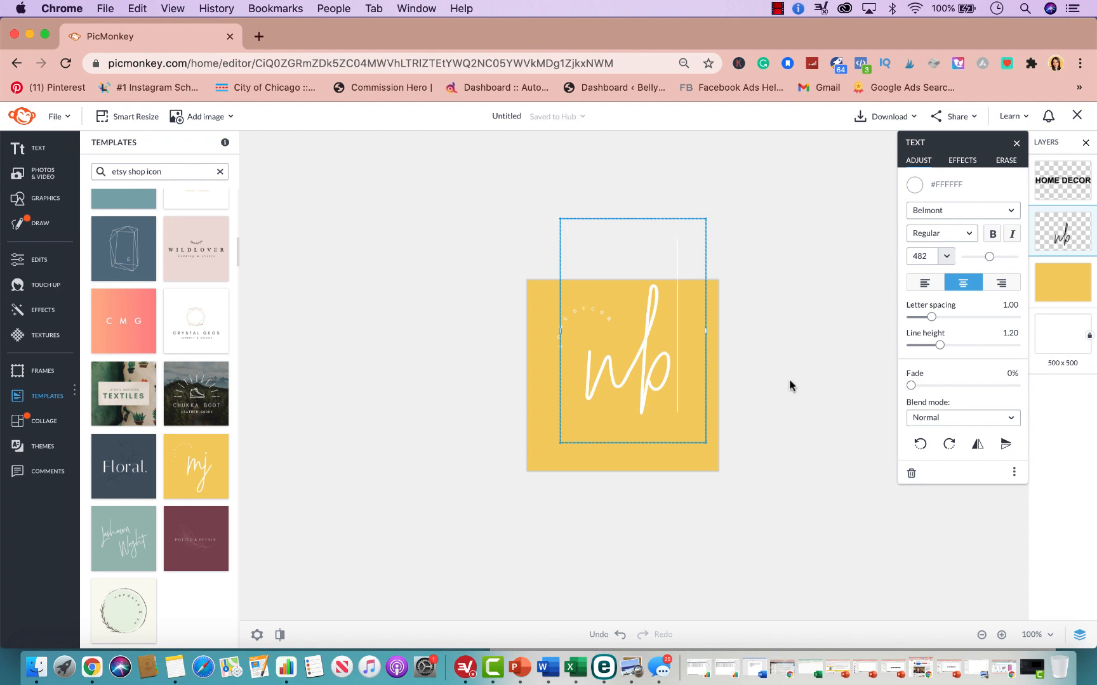
key("Escape")
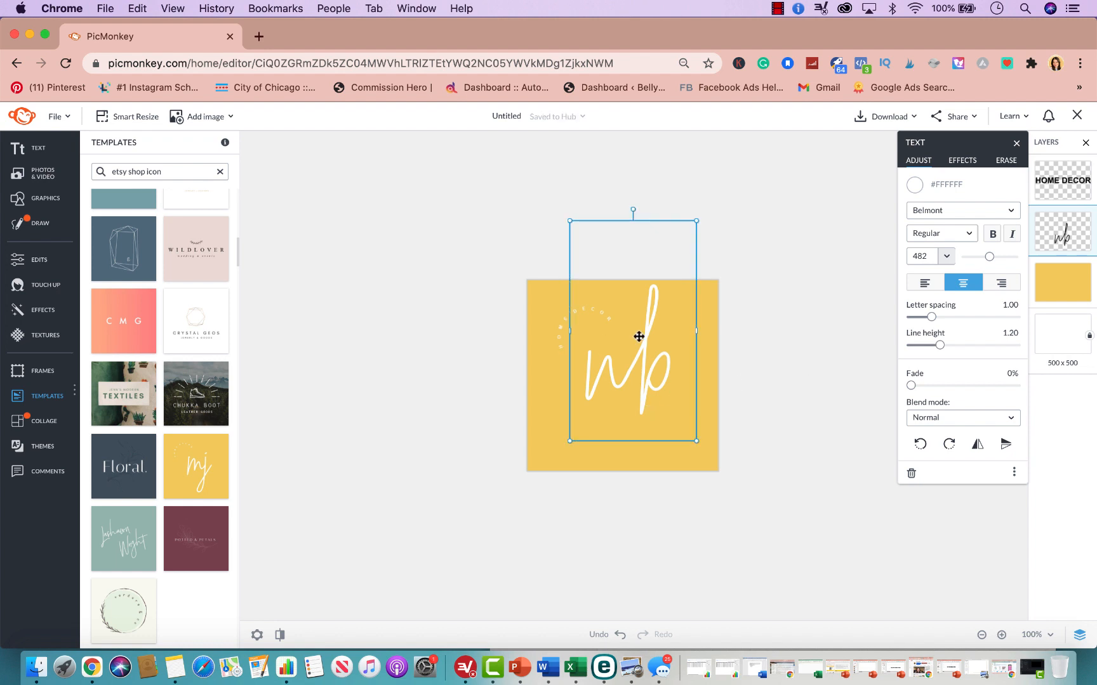
left_click(448, 210)
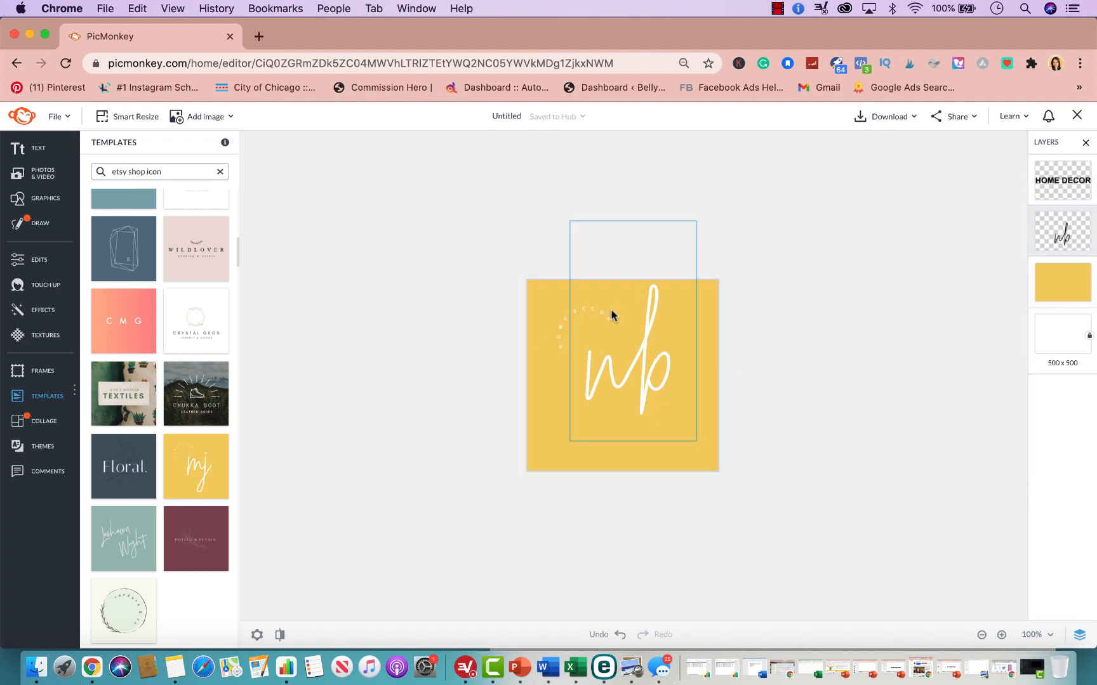
Compare the sage-green script name, navy "Floral." and round "verdure & co" shop icon templates on the canvas, overwriting the edited monogram
left_click(119, 538)
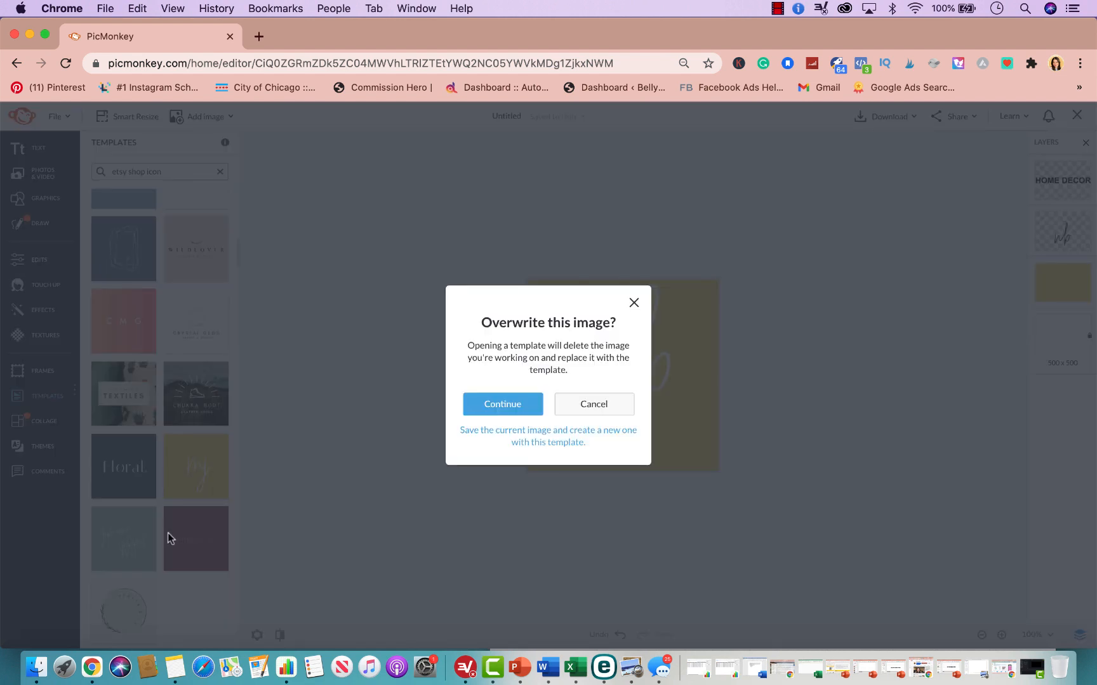
left_click(502, 399)
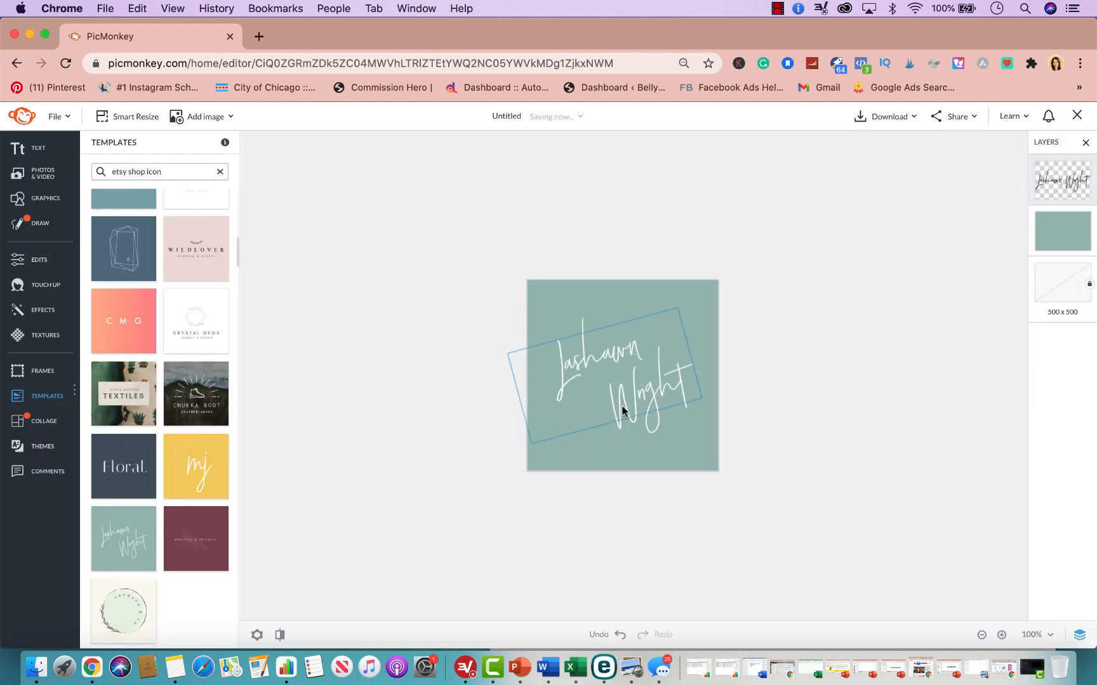
left_click(123, 466)
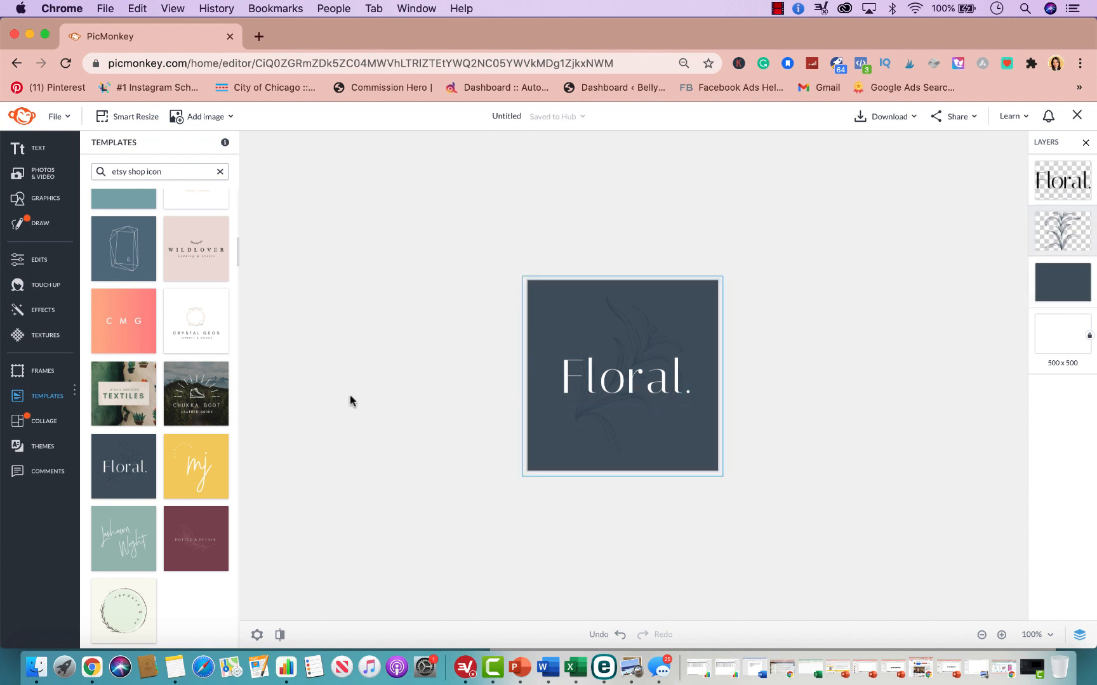
scroll(162, 412, "down", 3)
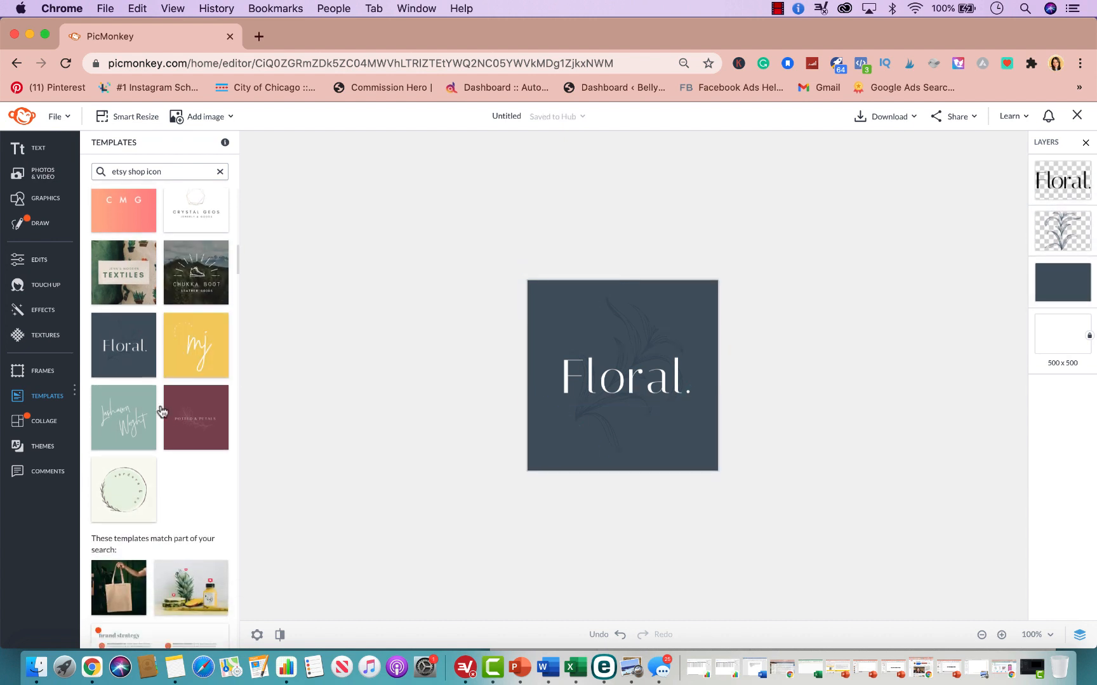
left_click(123, 465)
Compare the "MAUDE", "TWO MOONS", red "AV" and sunburst "S" shop icon templates on the canvas
scroll(131, 296, "up", 10)
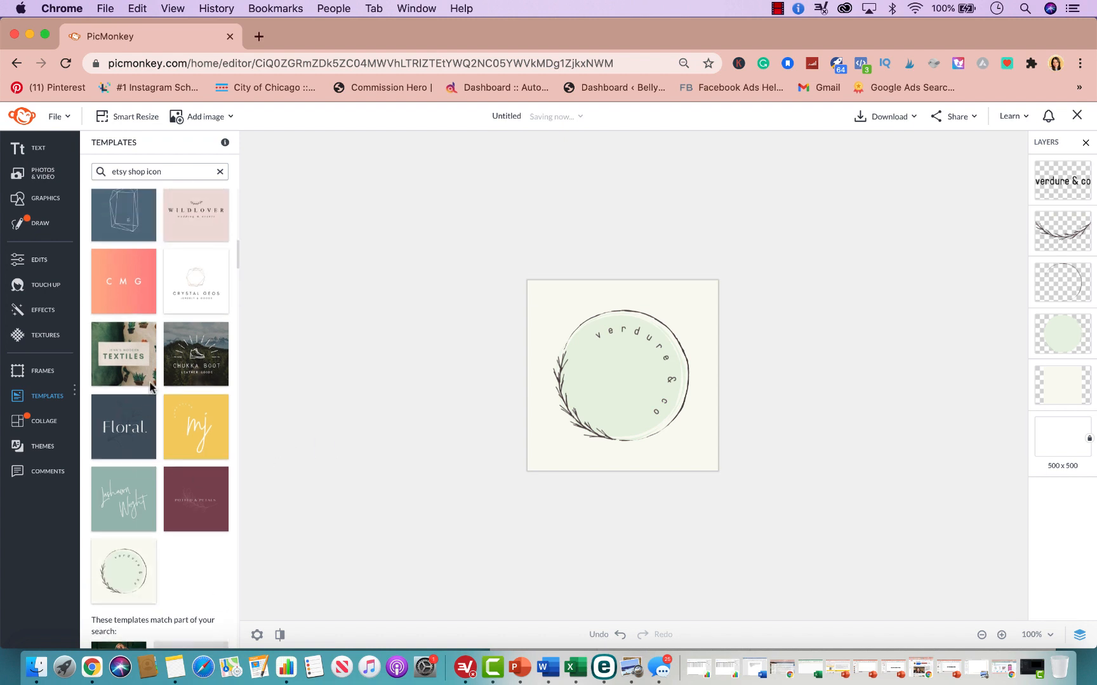
scroll(131, 296, "up", 5)
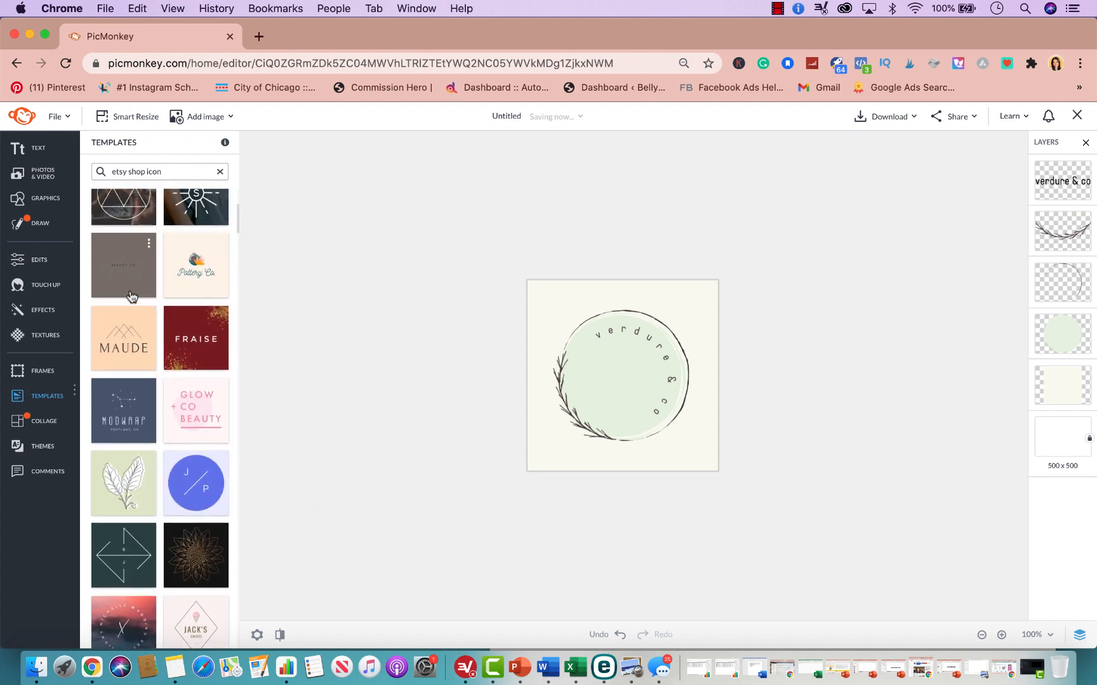
left_click(120, 329)
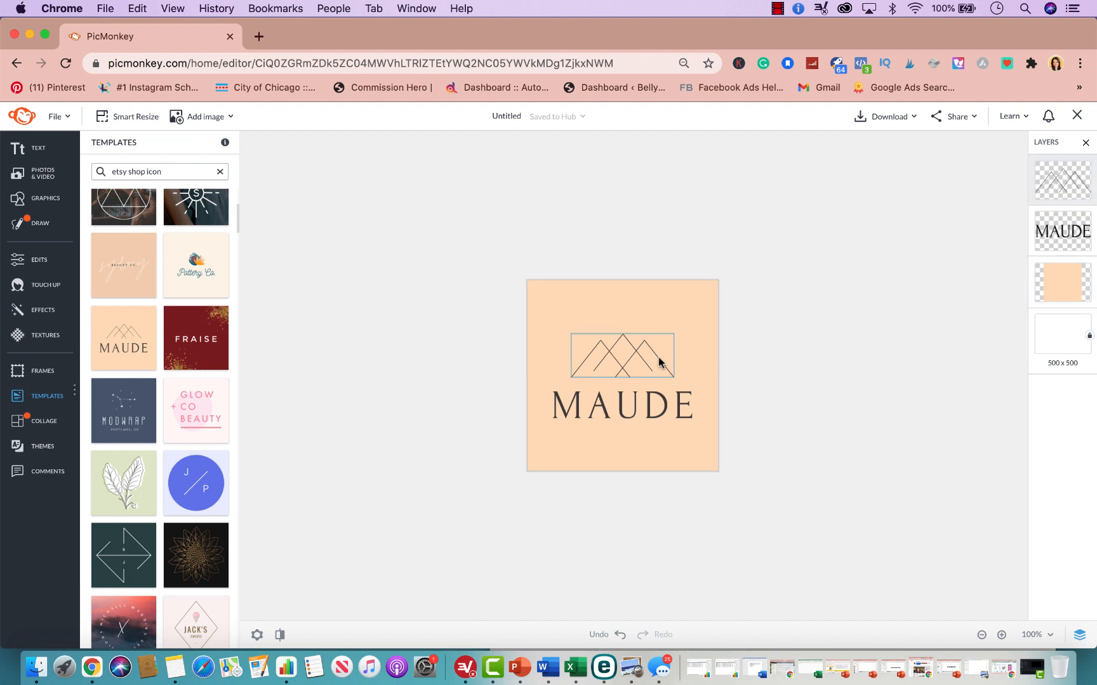
scroll(181, 328, "up", 3)
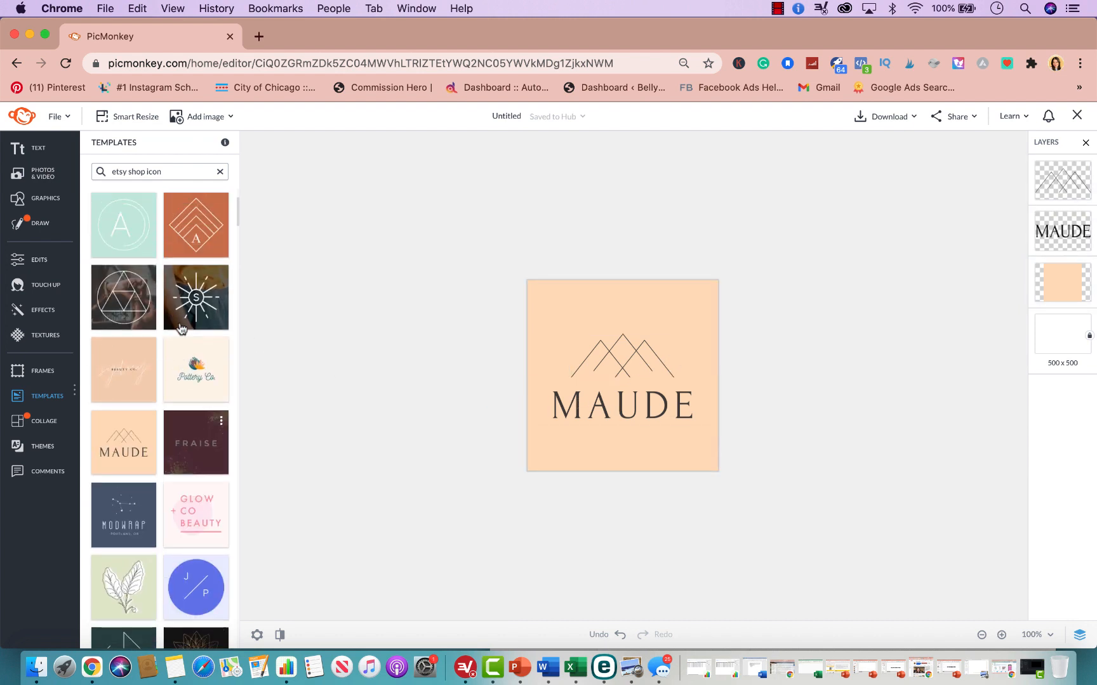
scroll(172, 336, "up", 4)
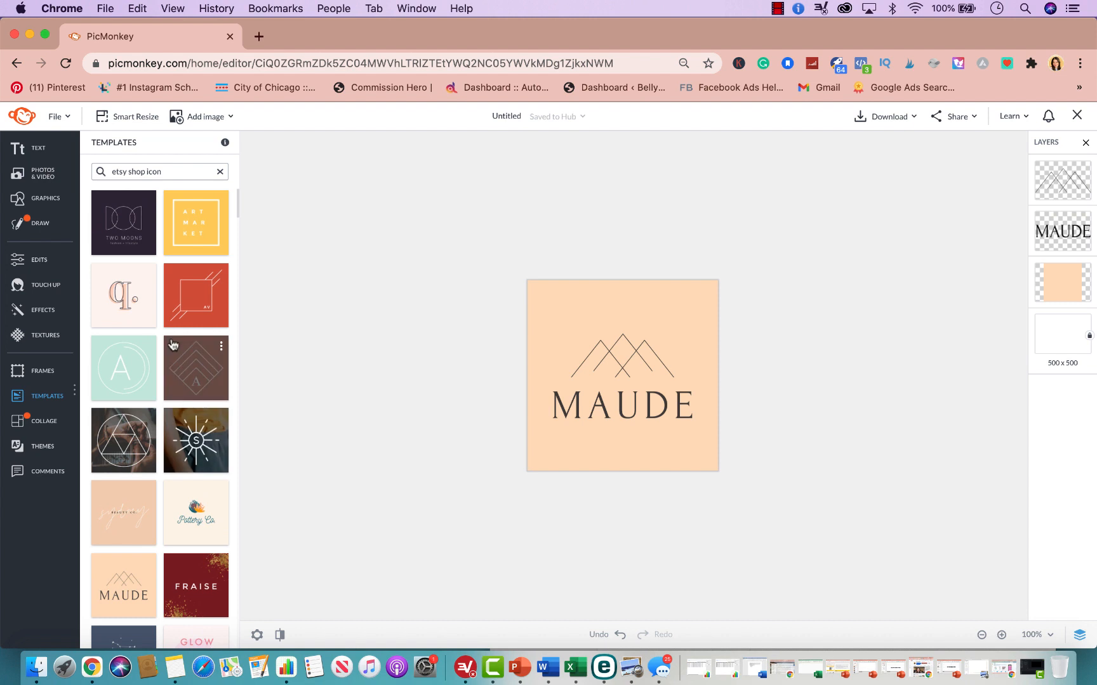
left_click(127, 250)
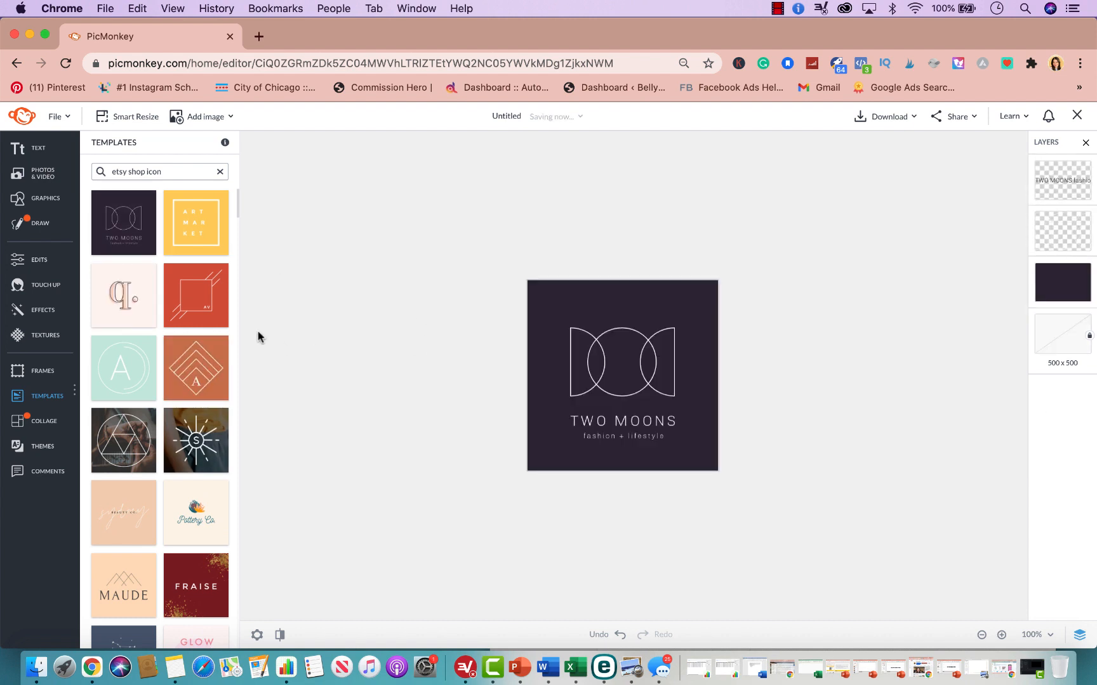
left_click(191, 315)
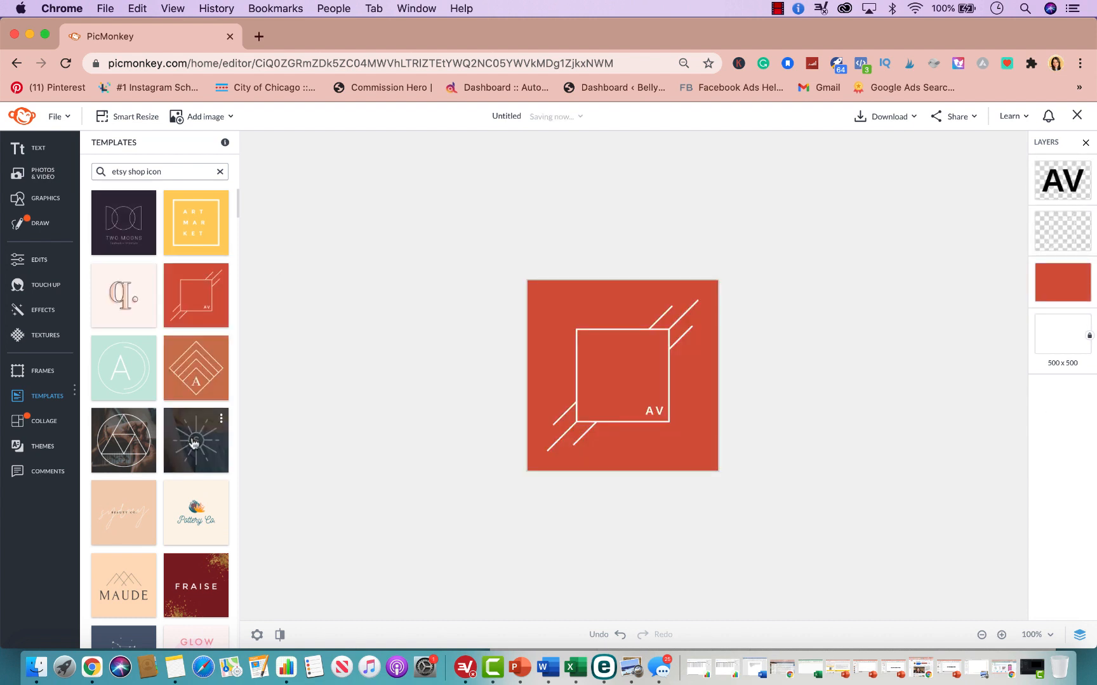
left_click(194, 441)
Look through the remaining shop icon designs and apply the navy "Floral." template
scroll(195, 520, "down", 2)
scroll(195, 524, "down", 4)
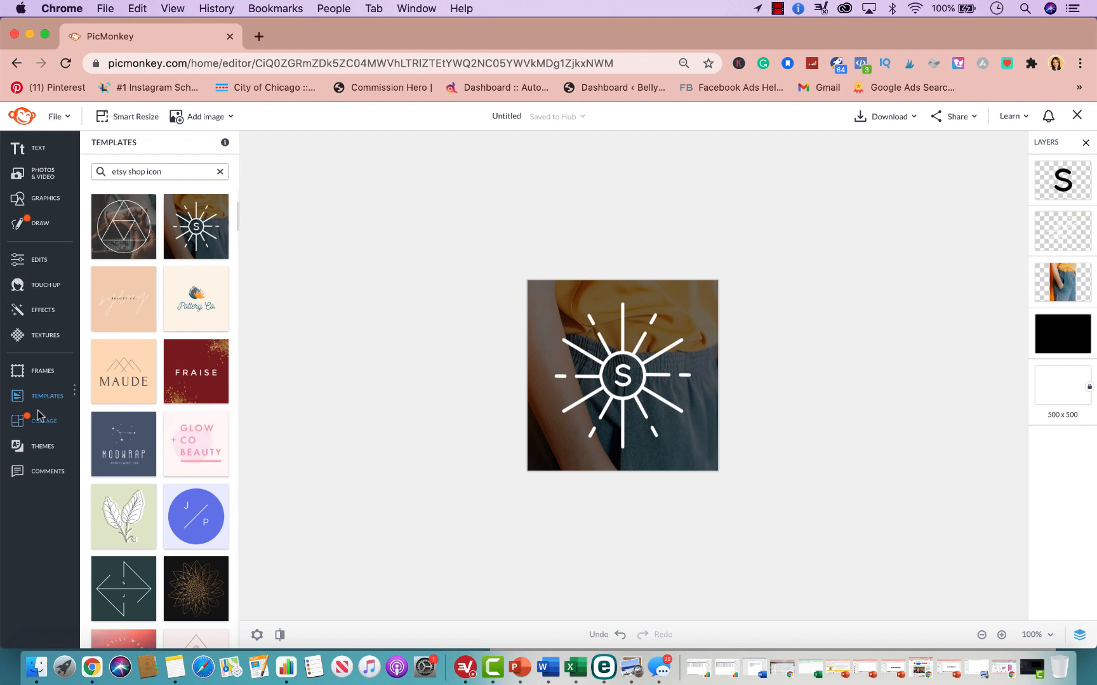
scroll(163, 470, "down", 5)
scroll(163, 471, "down", 1)
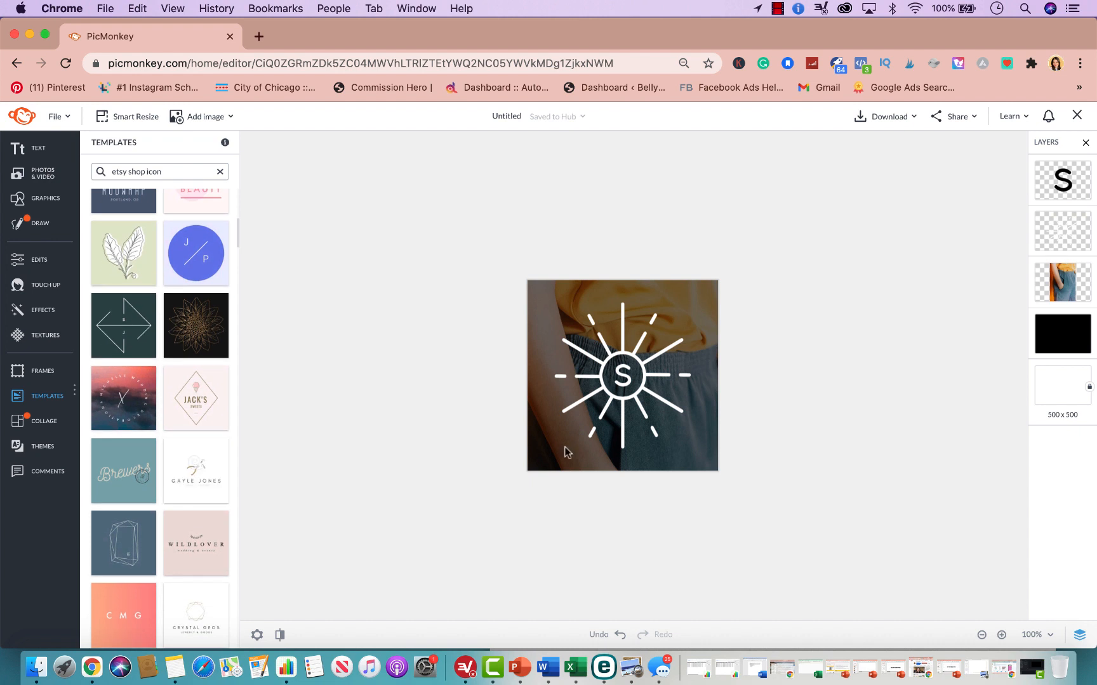
scroll(127, 574, "down", 4)
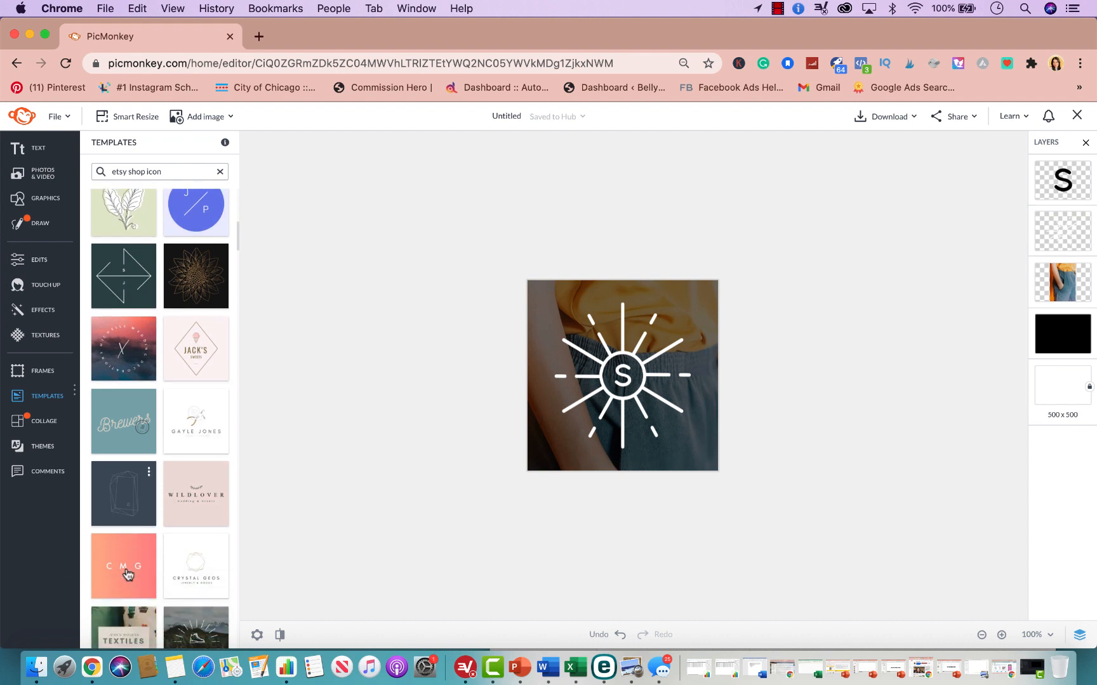
scroll(178, 519, "down", 4)
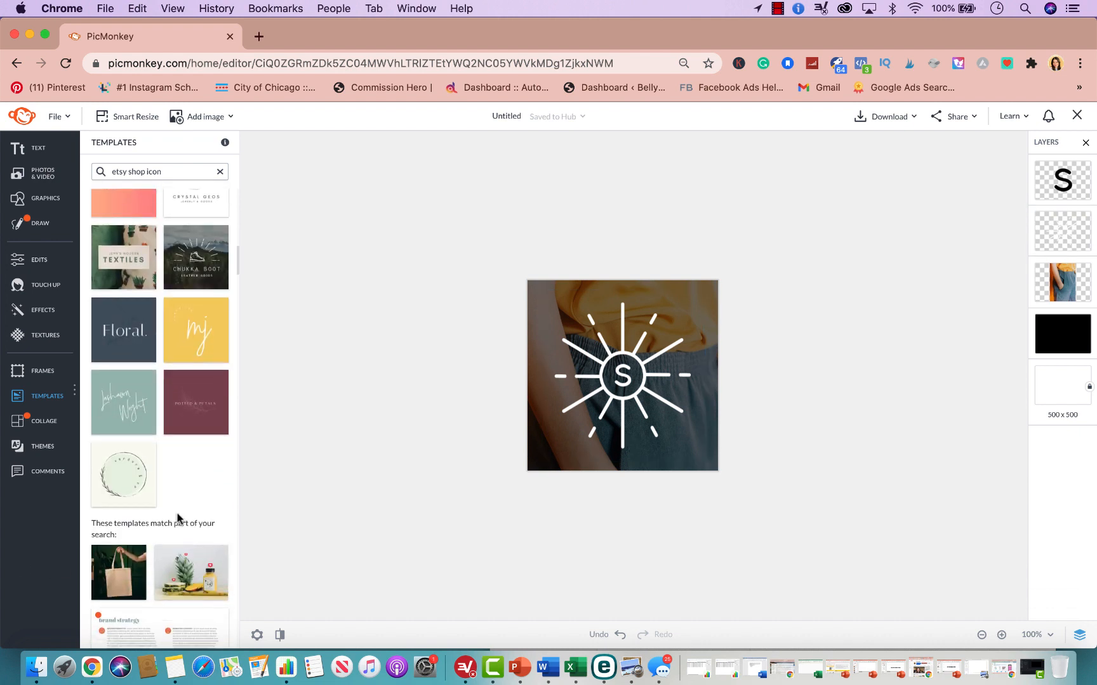
scroll(159, 411, "up", 5)
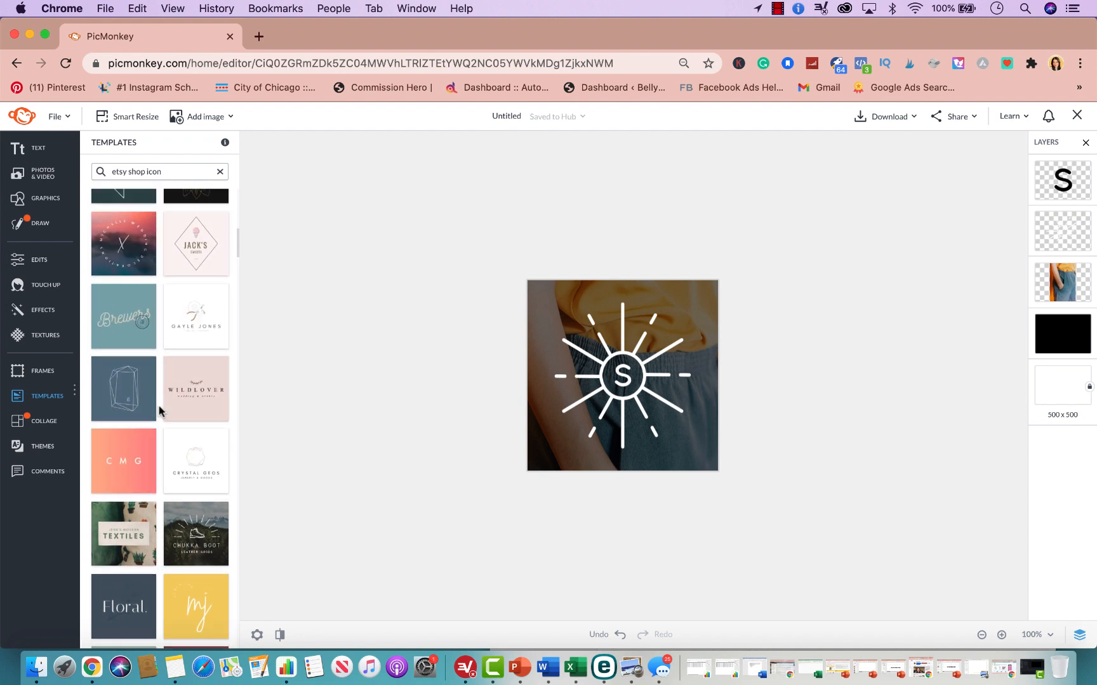
left_click(121, 614)
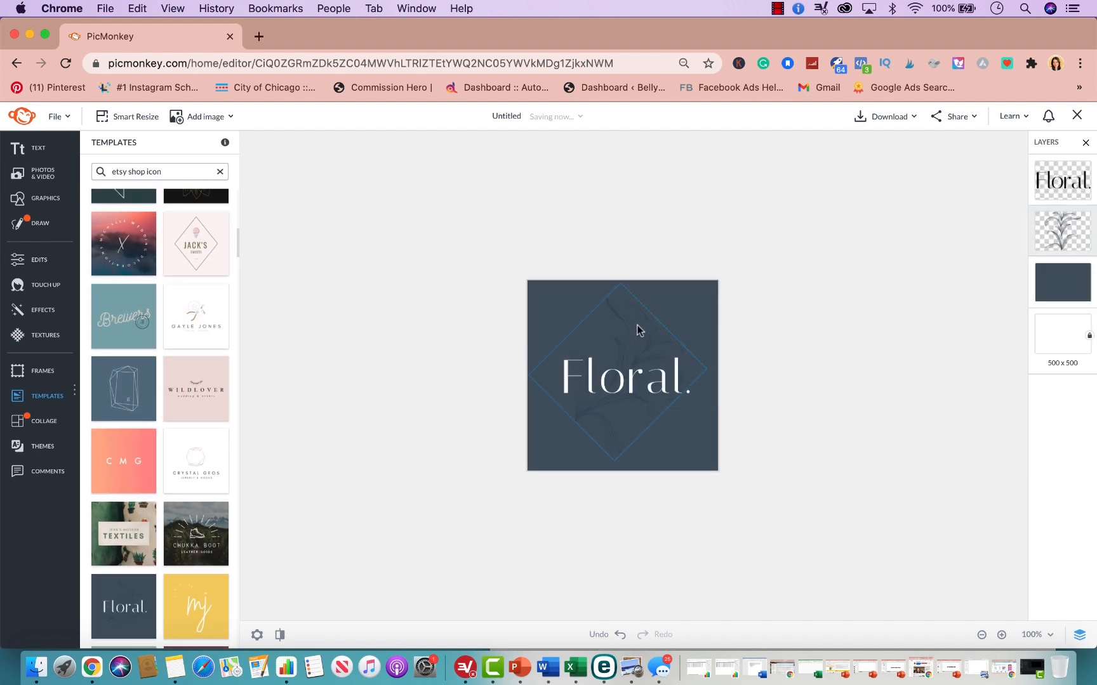
Replace the "Floral." text with "Custom Order", placing each word on its own line
double_click(642, 387)
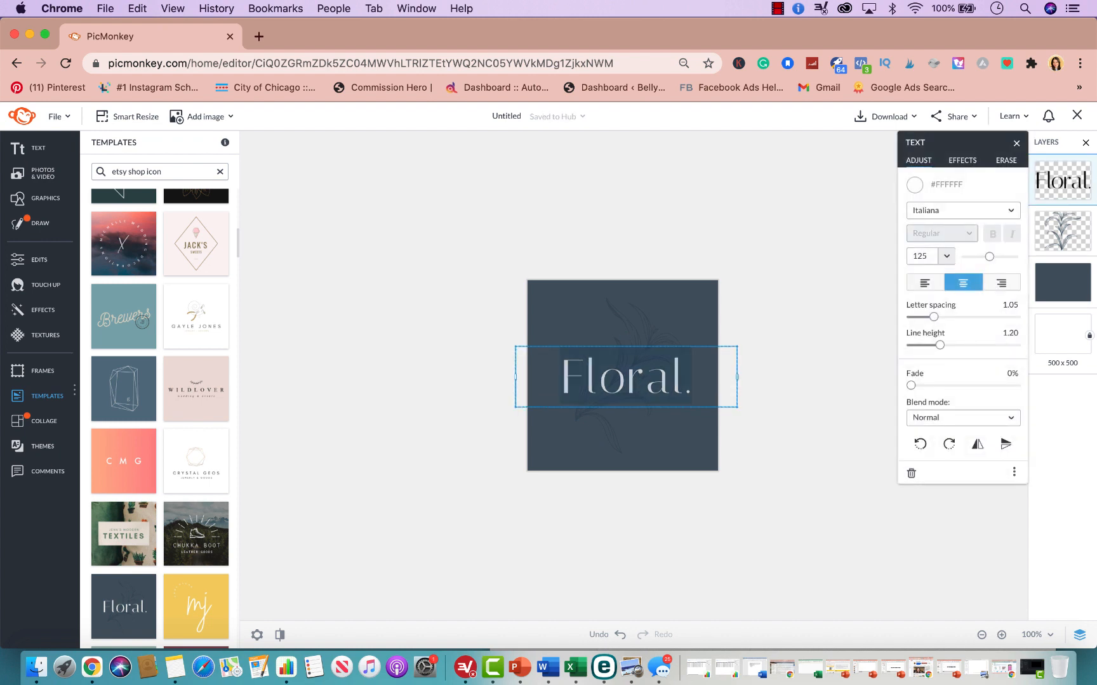
key("BackSpace")
key("BackSpace")
key("BackSpace")
key("BackSpace")
key("BackSpace")
key("BackSpace")
key("BackSpace")
type("custom")
key("BackSpace")
key("BackSpace")
key("BackSpace")
key("BackSpace")
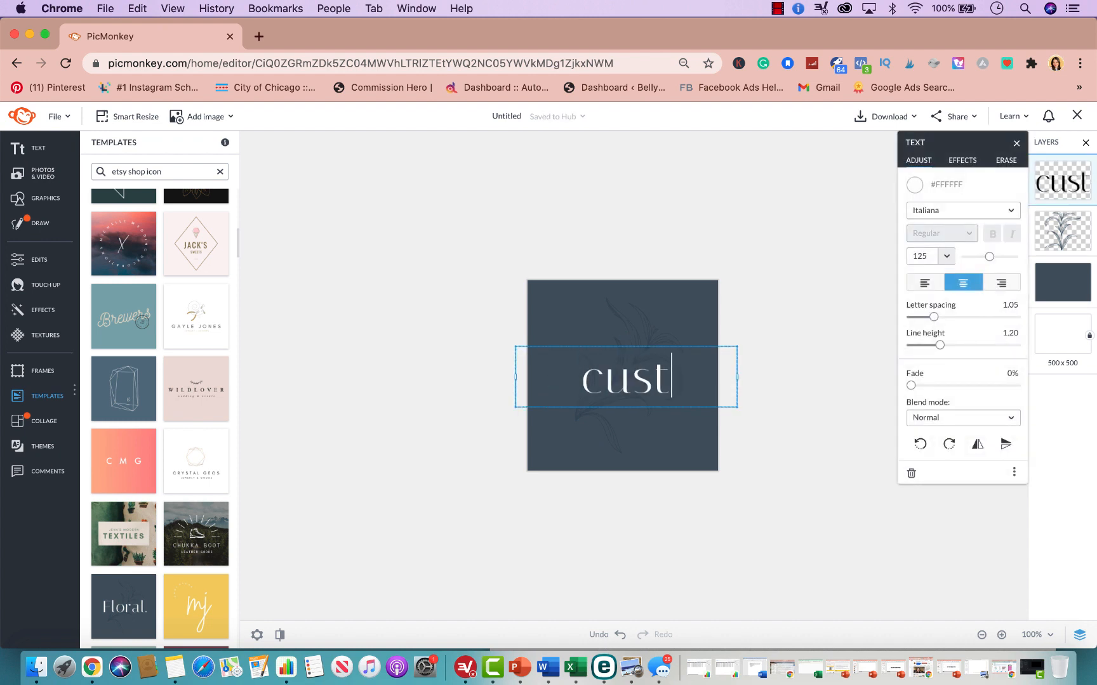
key("BackSpace")
key("BackSpace")
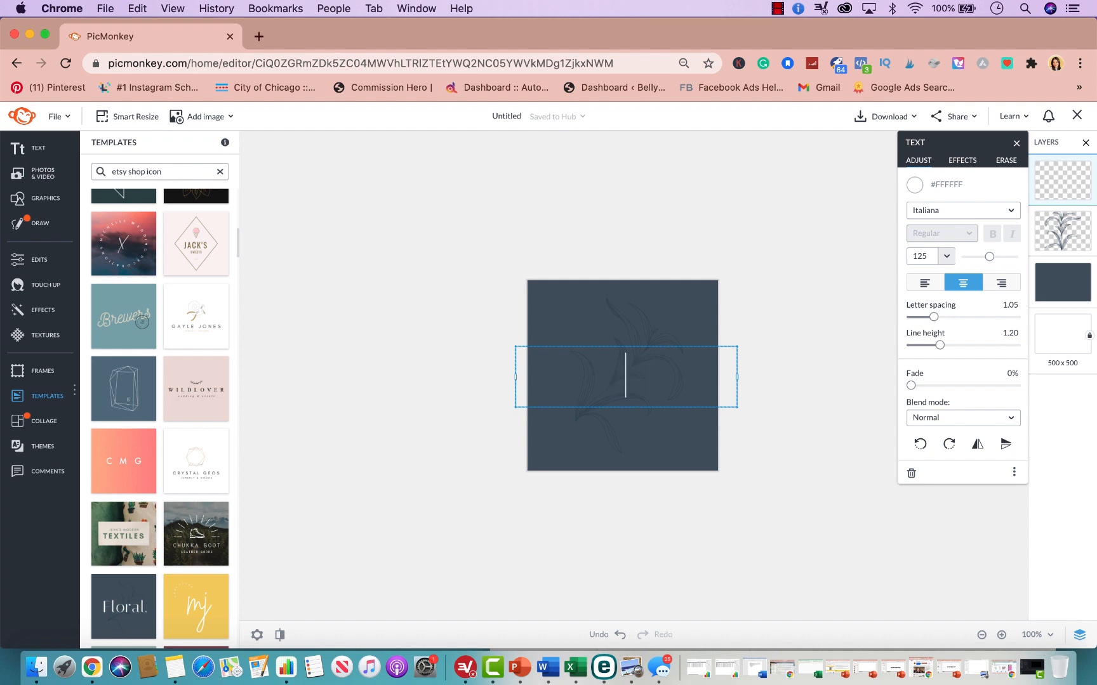
type("Custom")
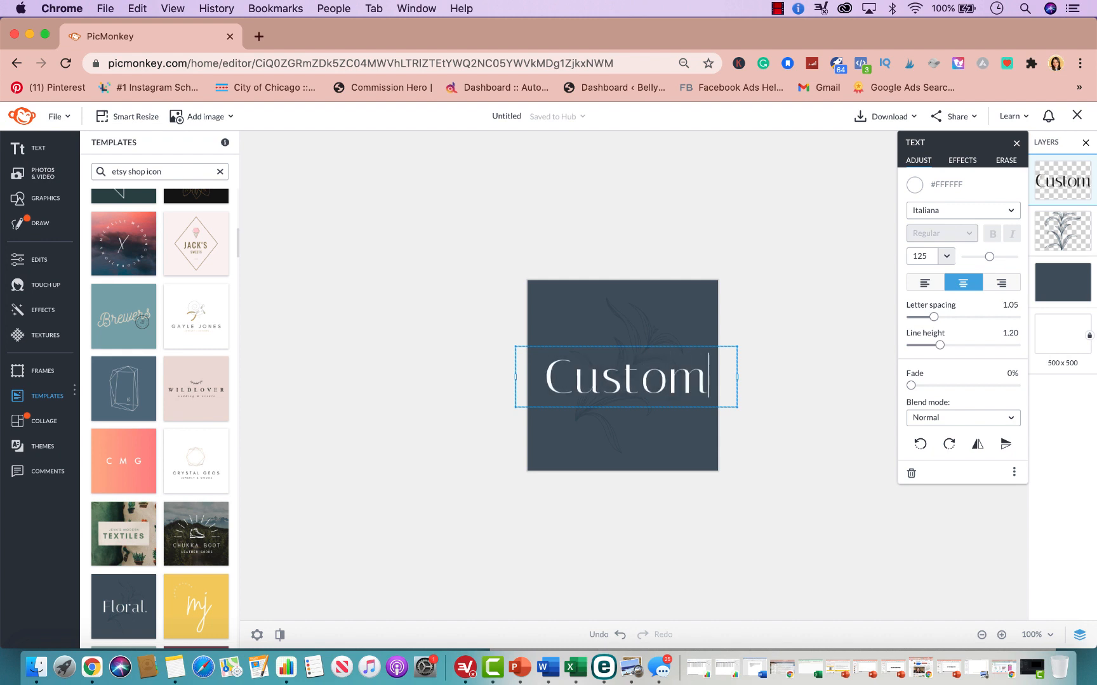
key("Return")
type("Orer")
key("BackSpace")
key("BackSpace")
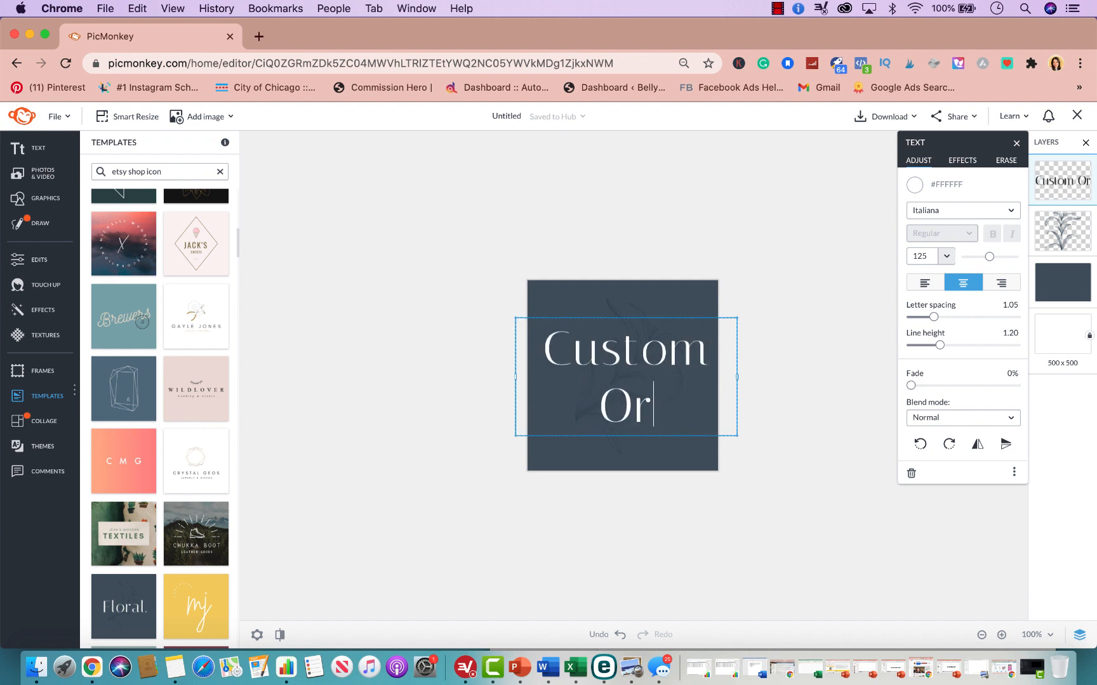
type("der")
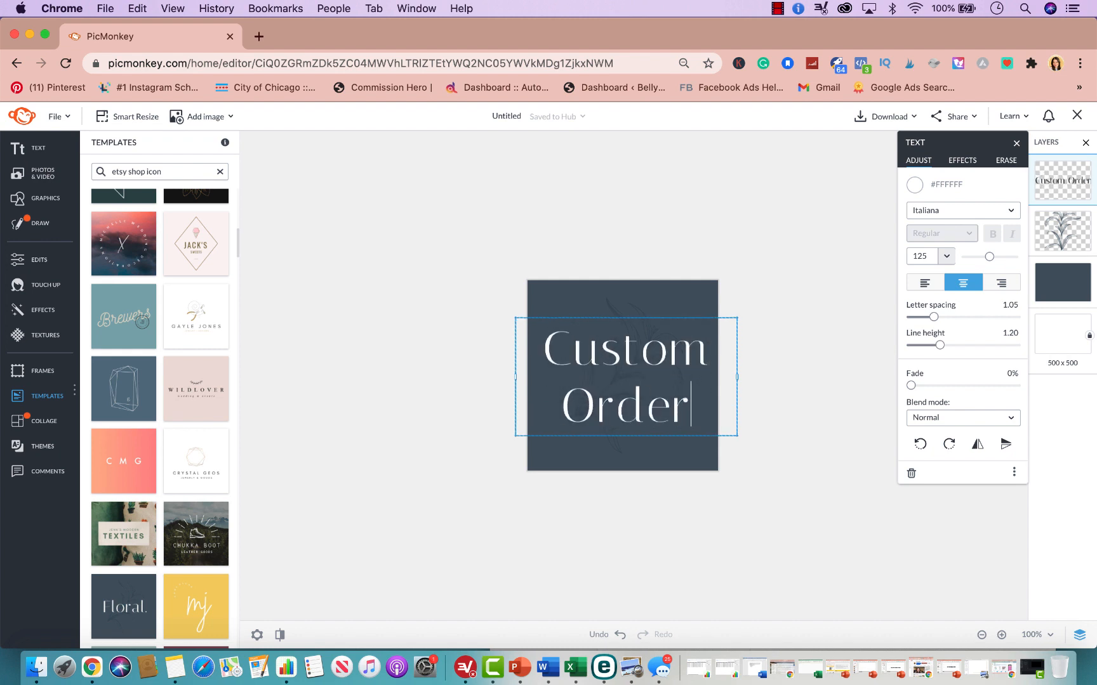
Reduce the font size of the whole "Custom Order" text and reposition it near the center of the icon
left_click(946, 255)
left_click_drag(988, 258, 983, 259)
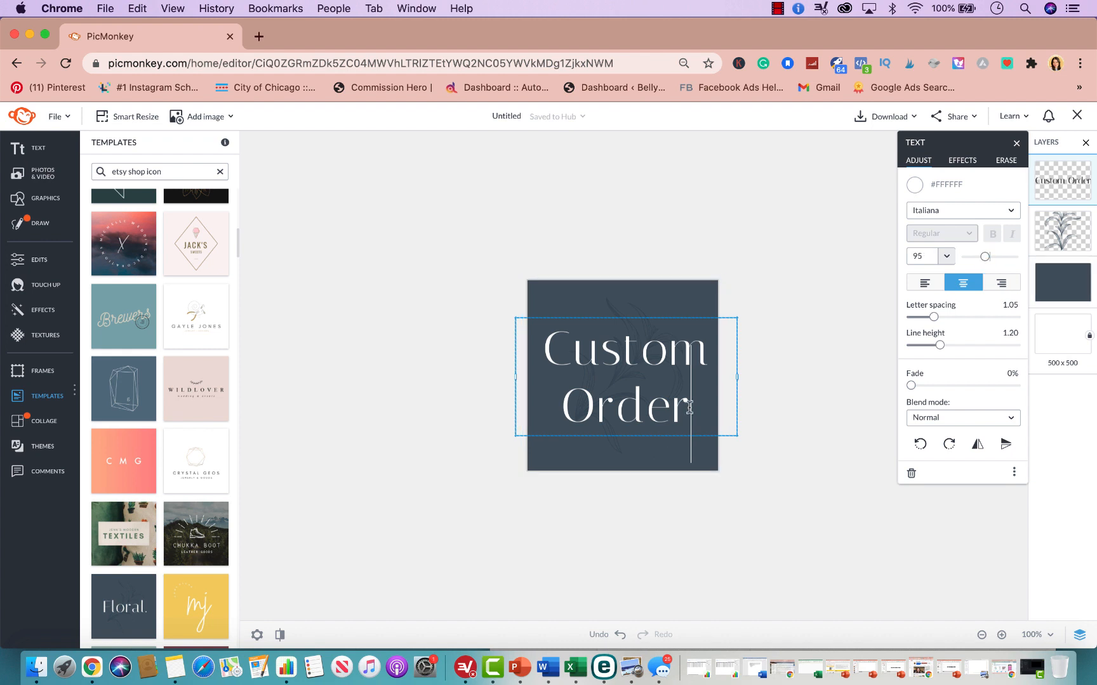
left_click_drag(686, 406, 536, 353)
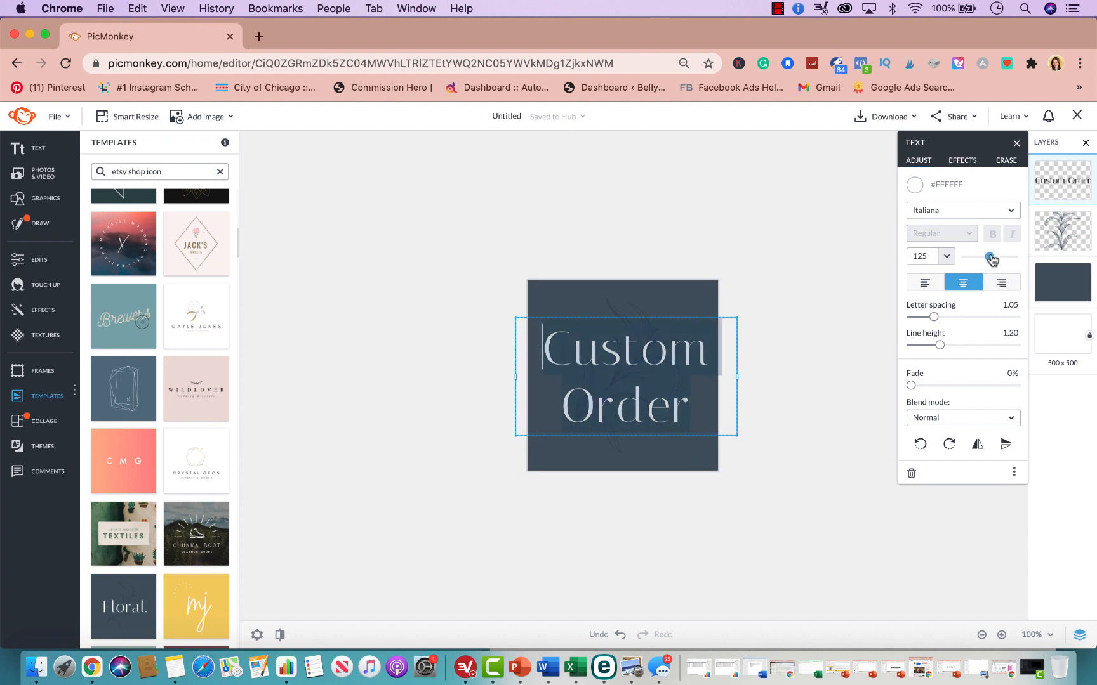
left_click_drag(989, 256, 982, 260)
left_click_drag(983, 258, 988, 257)
mouse_move(649, 380)
left_mouse_down()
mouse_move(631, 384)
mouse_move(643, 386)
left_mouse_up()
left_click(828, 250)
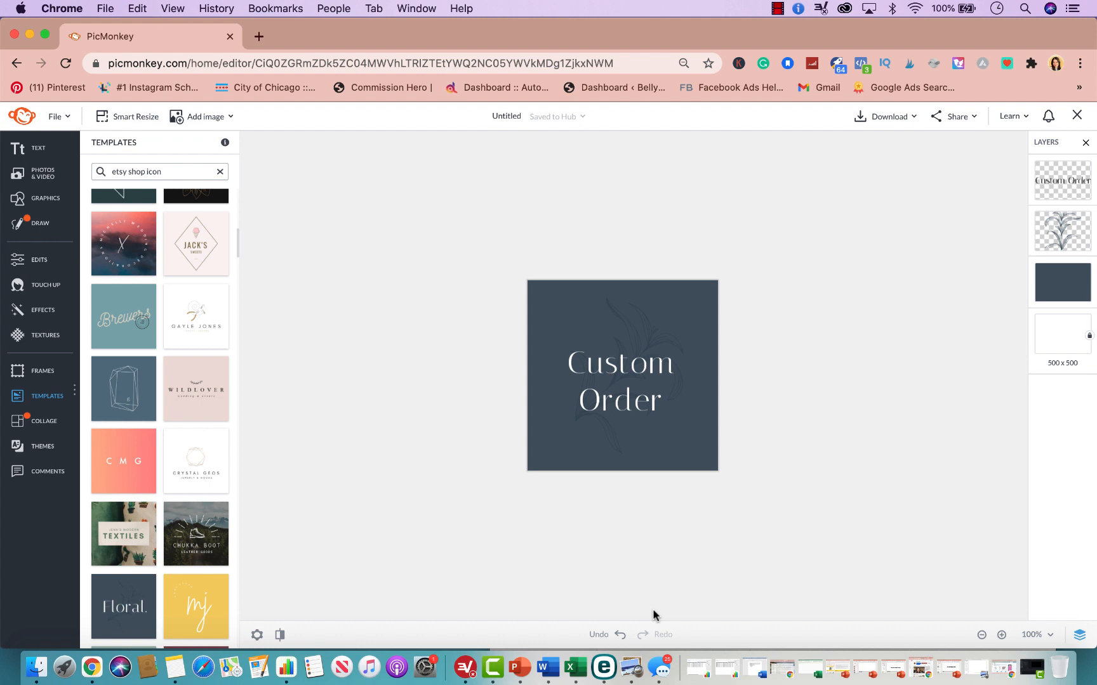
scroll(152, 335, "up", 5)
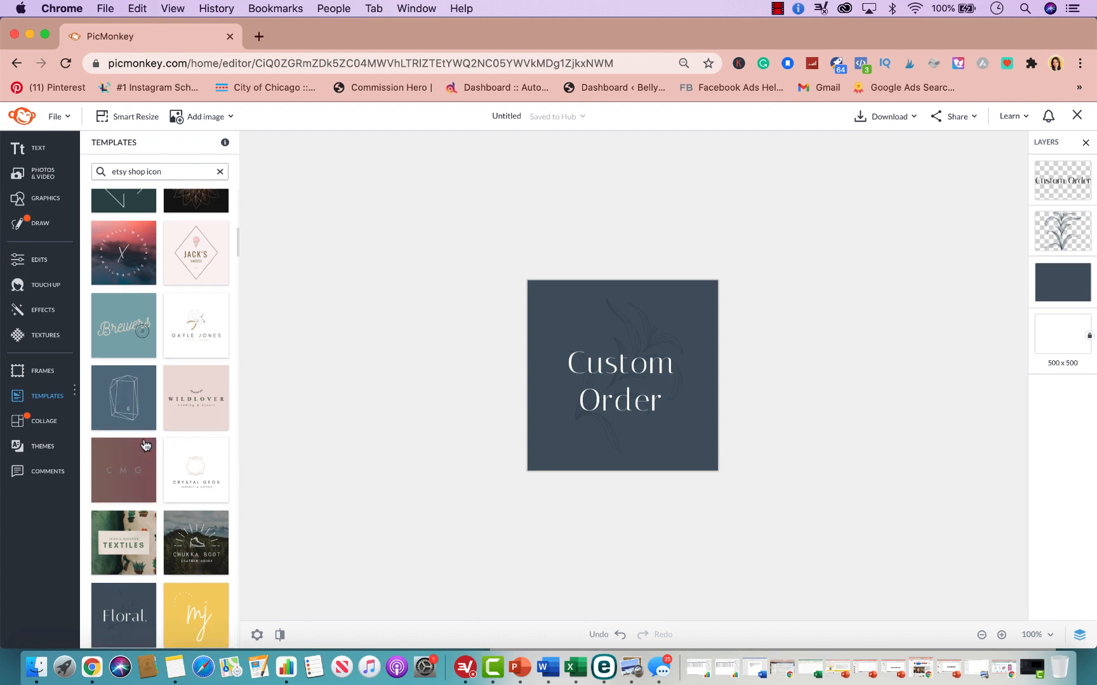
scroll(153, 335, "up", 8)
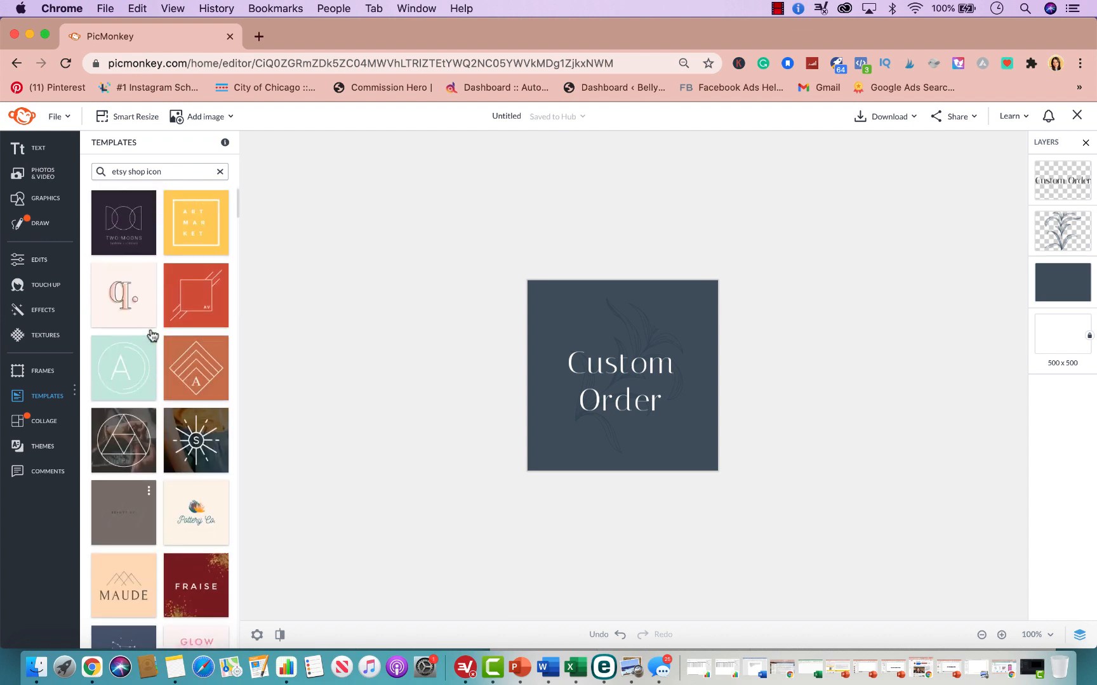